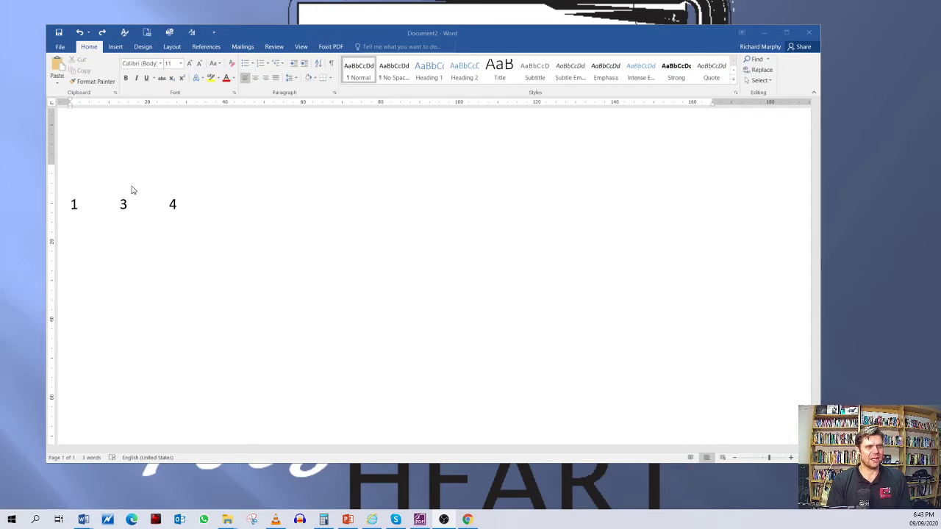
Step: Insert a table with five columns and four rows below the line of numbers
scroll(93, 230, "down", 1)
scroll(77, 217, "down", 1)
left_click(74, 212)
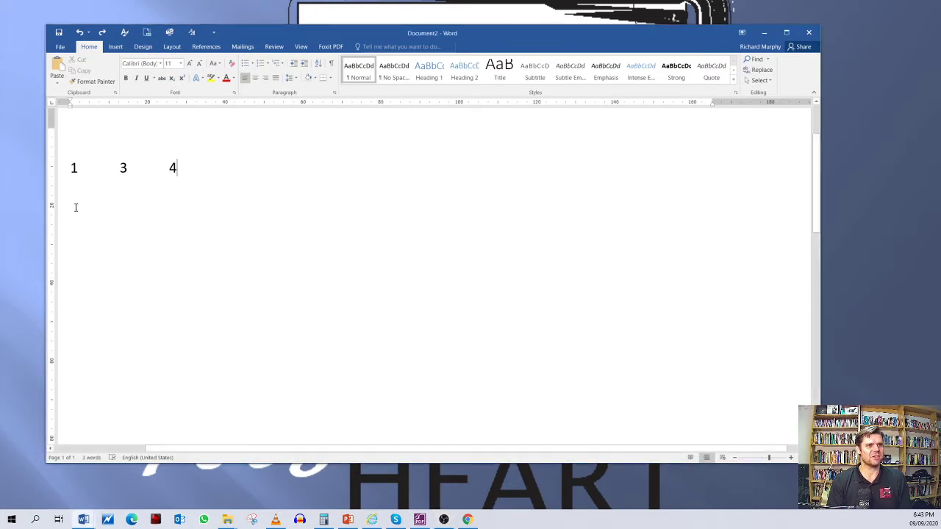
left_click(116, 47)
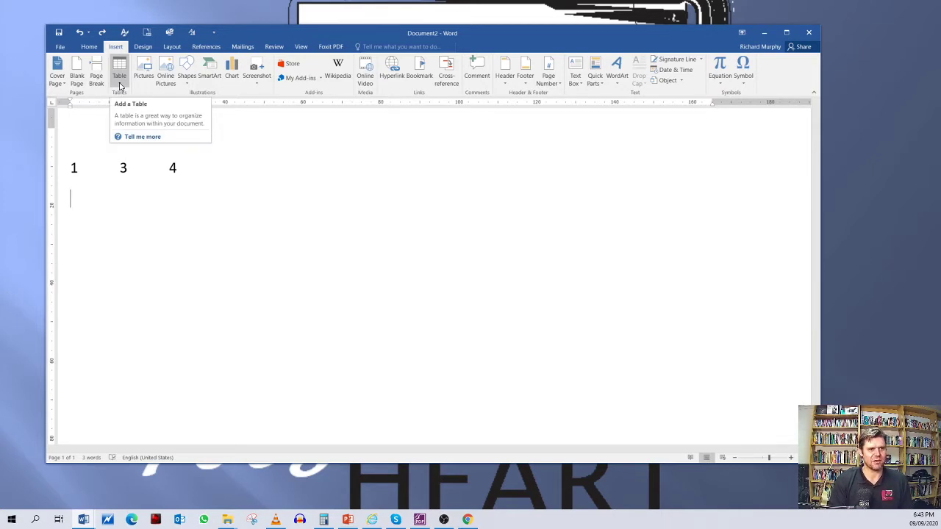
left_click(120, 73)
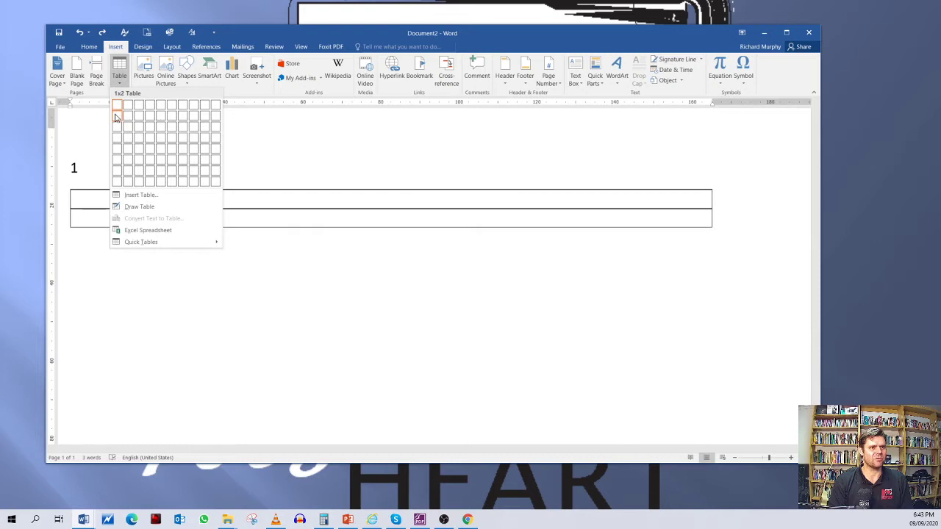
left_click(159, 140)
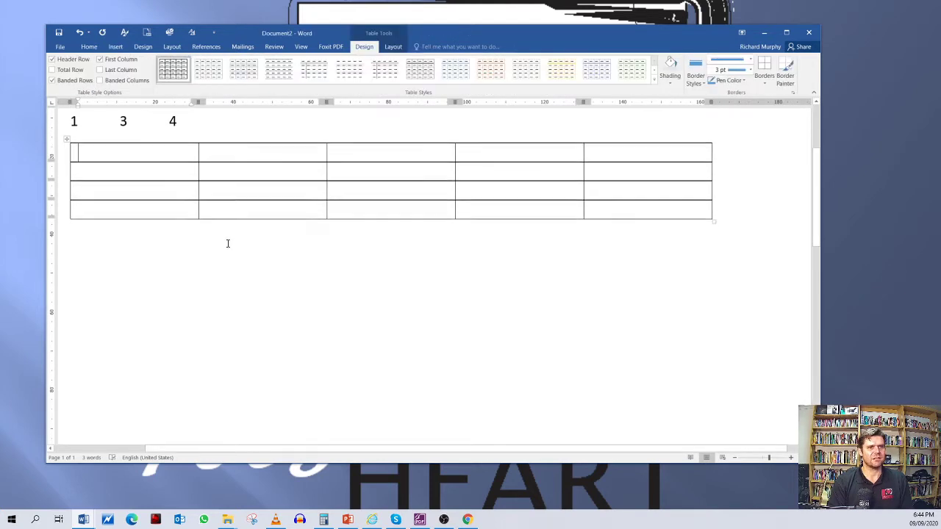
scroll(227, 244, "down", 1)
scroll(227, 244, "up", 2)
scroll(227, 244, "down", 3)
scroll(206, 179, "up", 1)
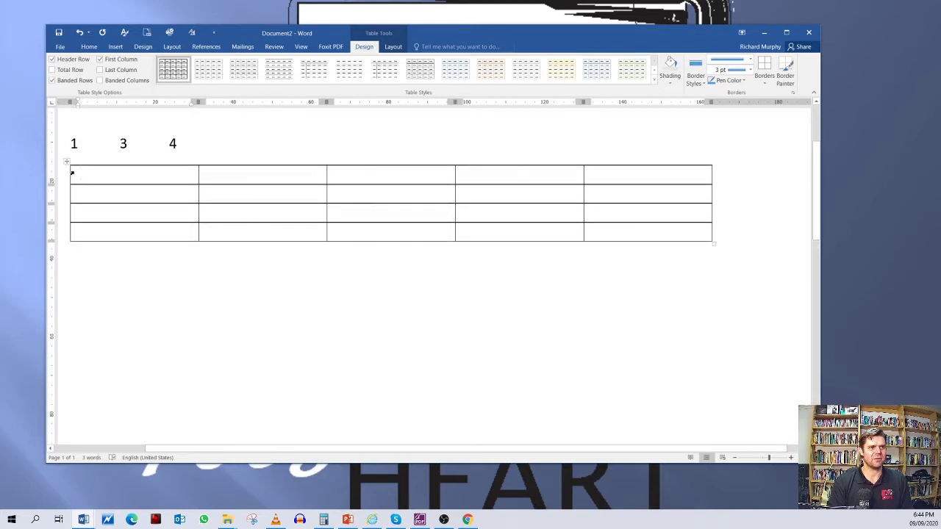
scroll(115, 168, "down", 1)
scroll(126, 189, "up", 2)
scroll(121, 197, "down", 1)
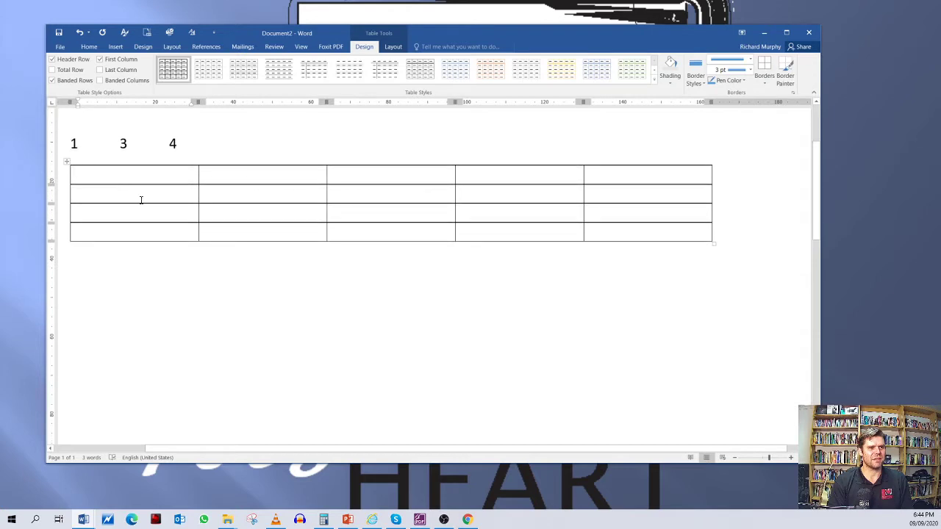
scroll(141, 200, "up", 1)
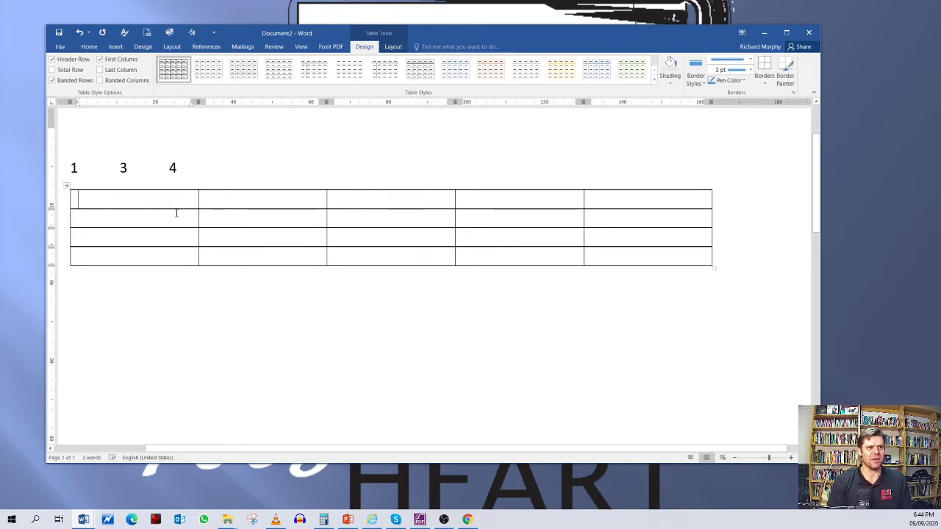
scroll(126, 203, "down", 1)
scroll(123, 178, "up", 1)
Step: Insert a new column to the left of the table's first column
right_click(83, 186)
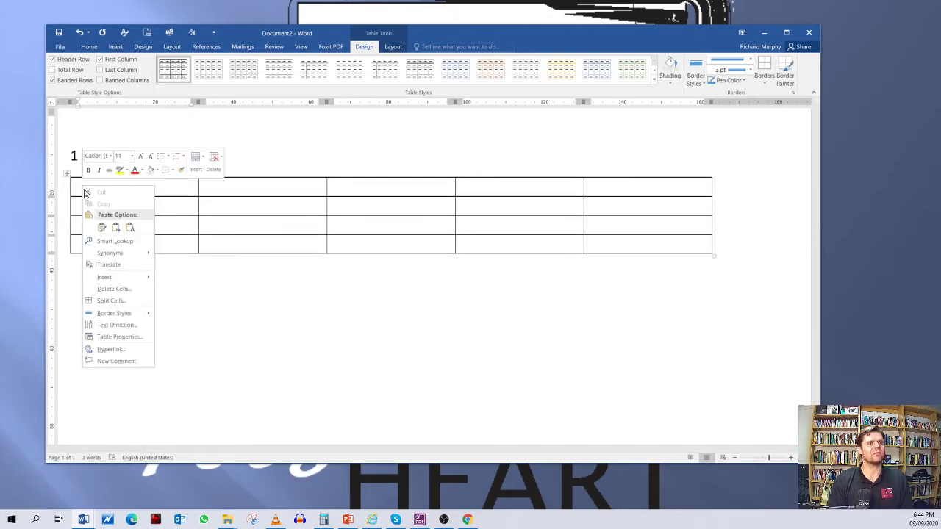
mouse_move(141, 279)
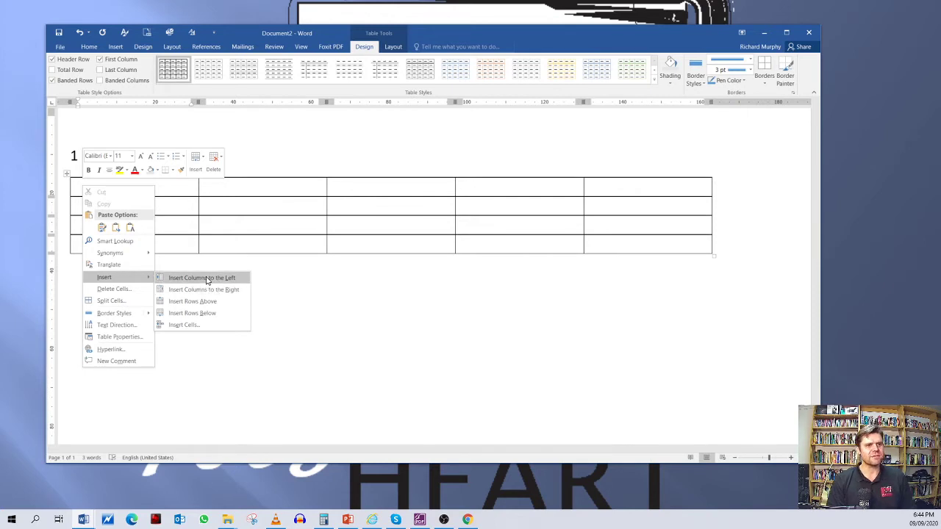
left_click(207, 280)
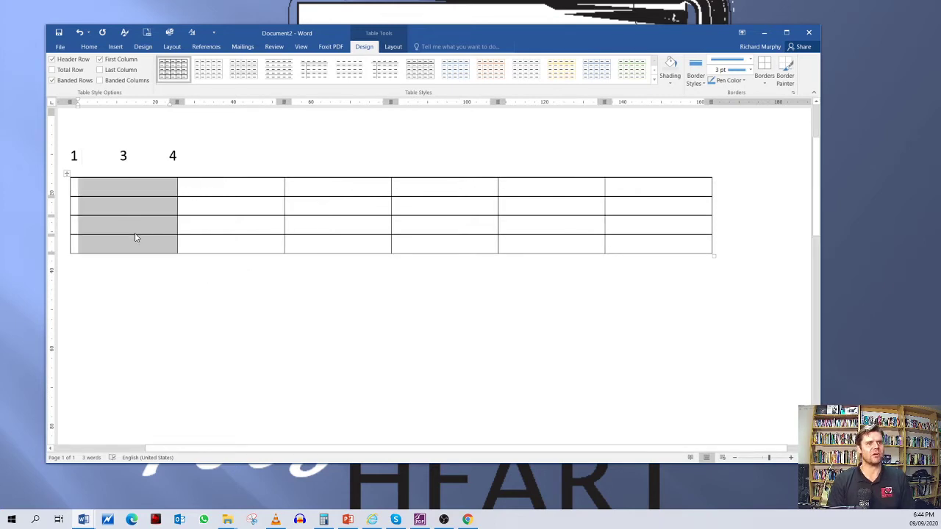
right_click(216, 190)
mouse_move(258, 284)
left_click(146, 203)
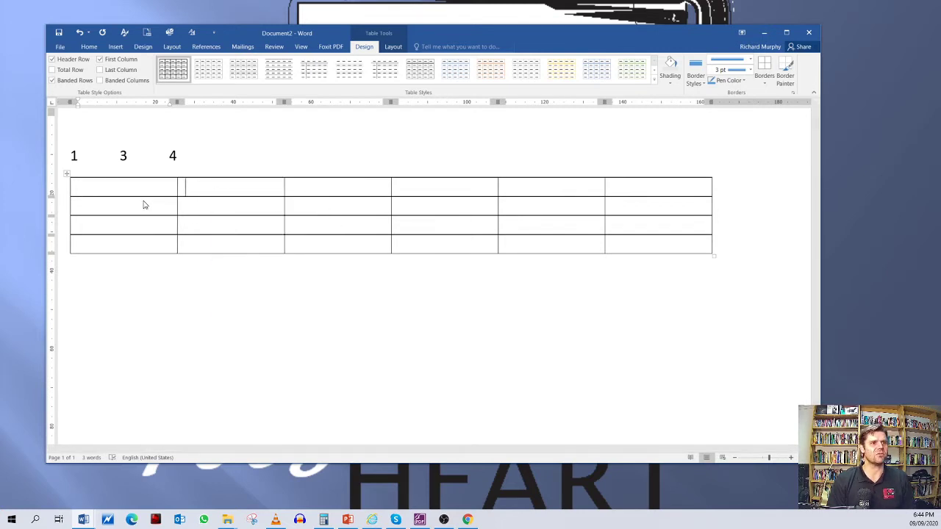
Step: Undo the column insertion and the insertion of the blank table
left_click(107, 187)
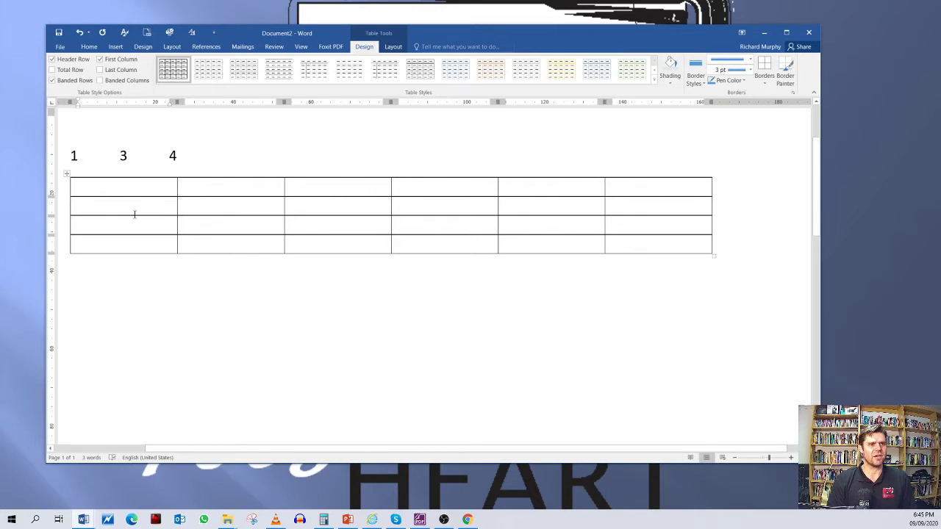
left_click(80, 33)
left_click(80, 32)
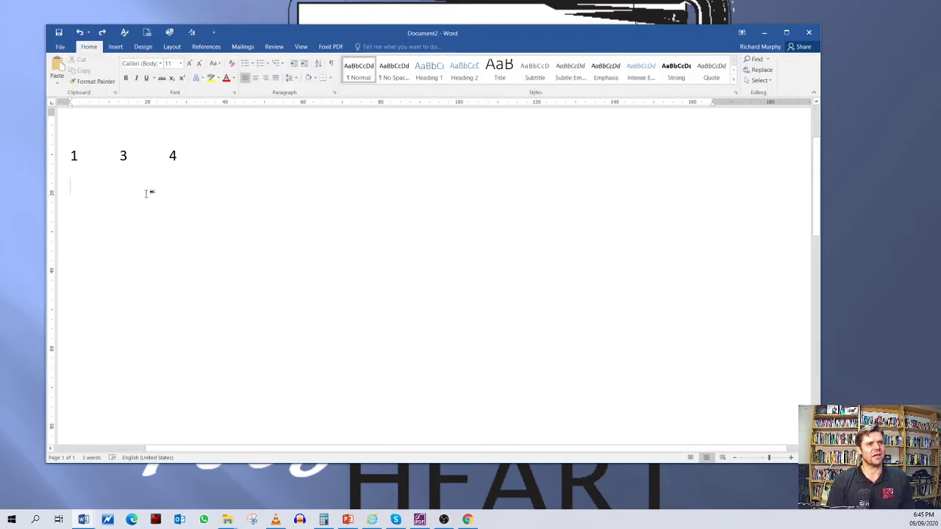
Step: Convert the line "1 3 4" into a table, separating the text at tabs and using automatic fixed column width
left_click(115, 47)
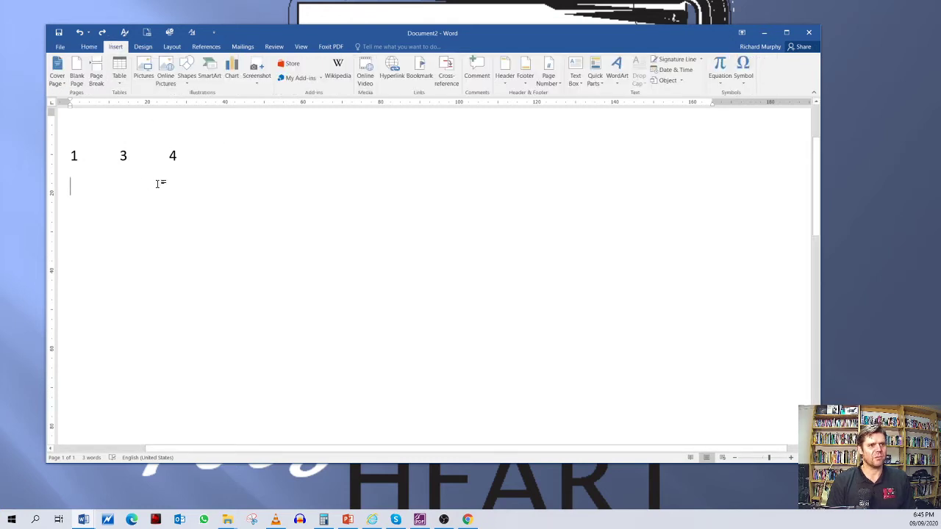
scroll(110, 213, "up", 1)
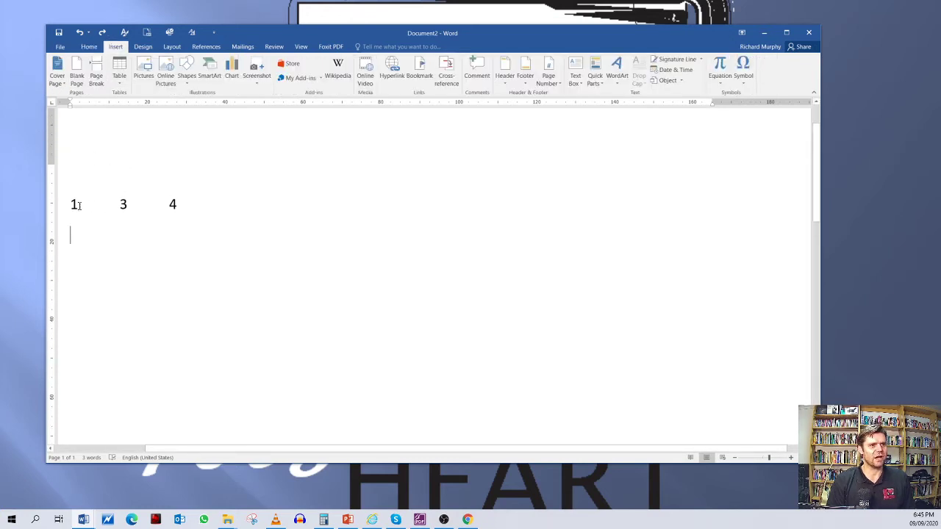
left_click_drag(73, 204, 185, 212)
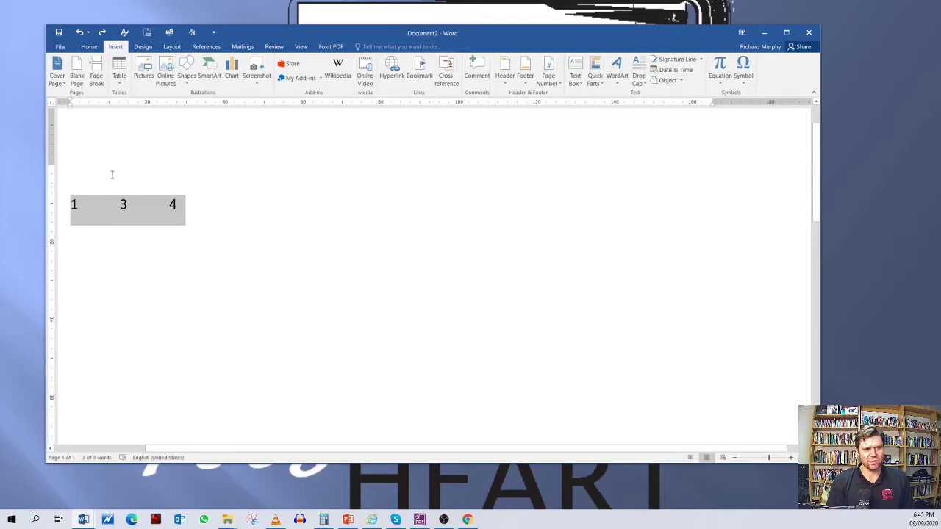
left_click(118, 86)
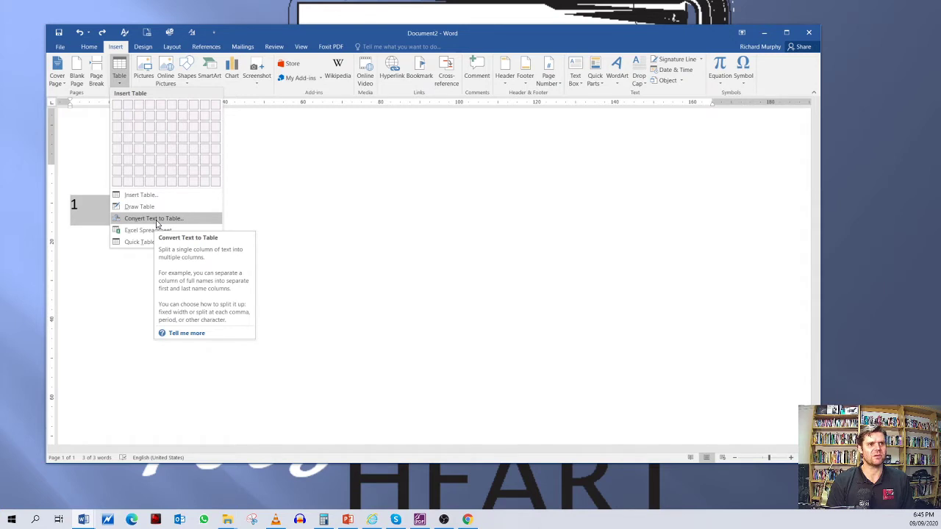
left_click(161, 221)
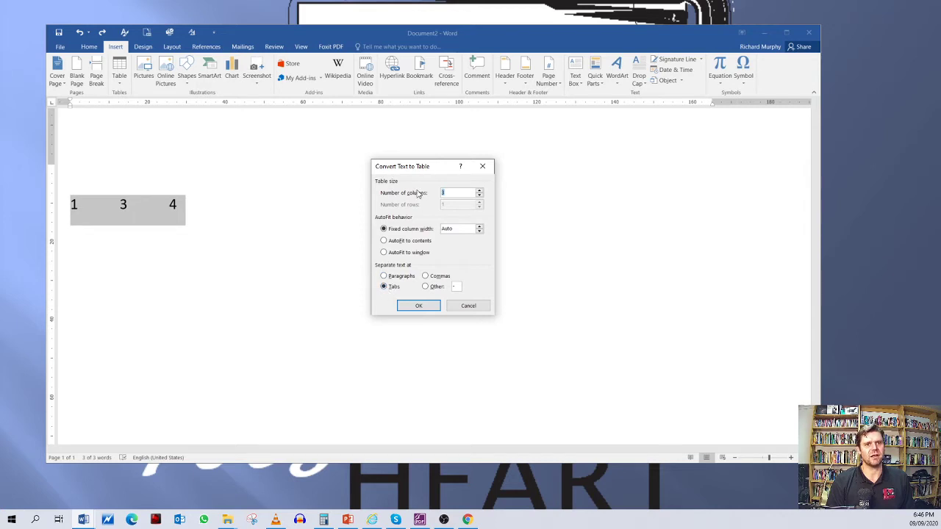
left_click(419, 308)
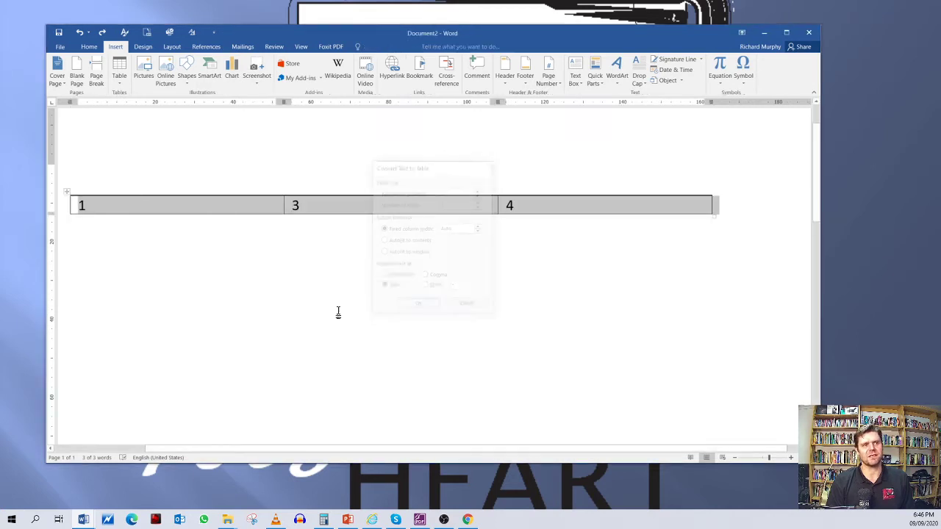
left_click(300, 266)
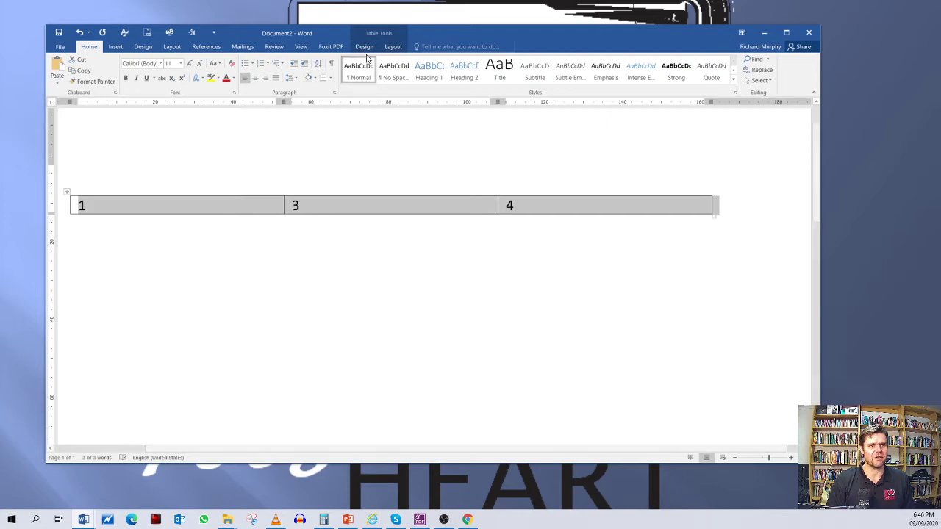
Step: Apply the light orange grid table style from the first row of Grid Tables to the converted table
left_click(362, 47)
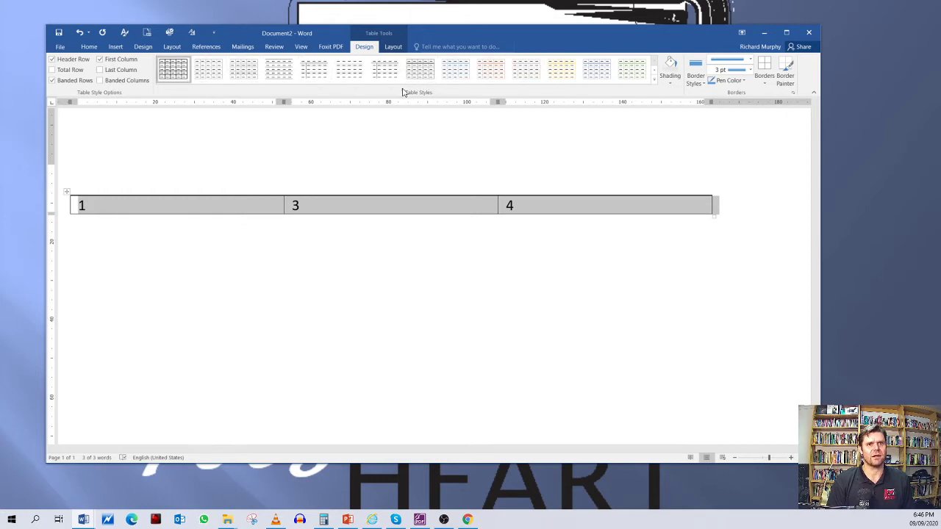
left_click(654, 82)
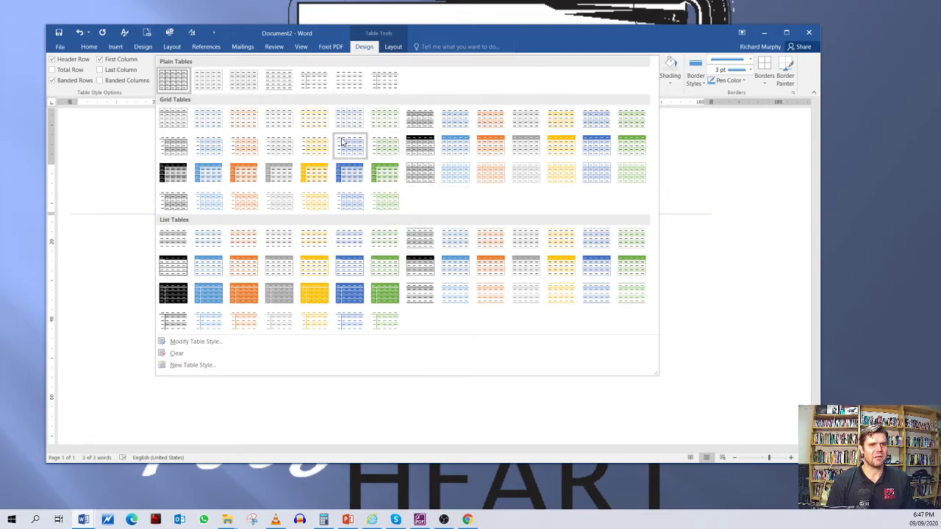
left_click(244, 125)
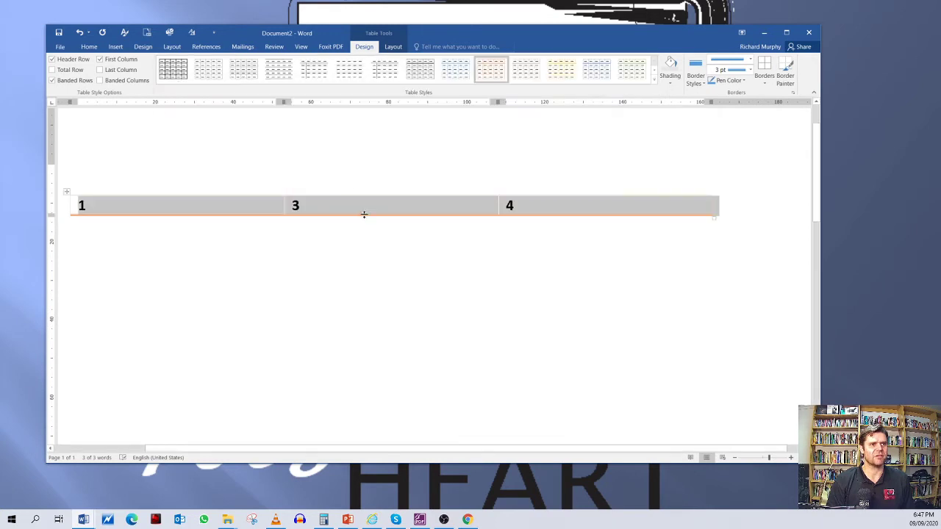
left_click(377, 273)
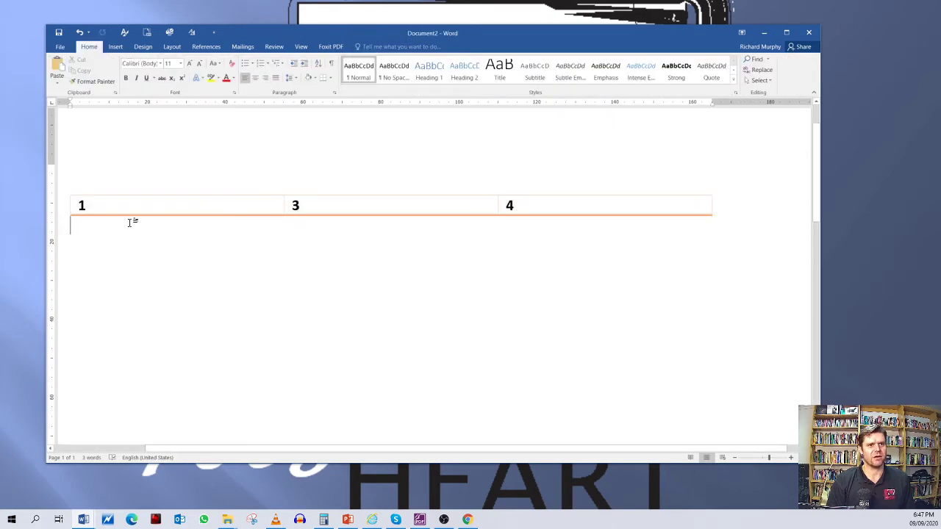
Step: Shade all cells of the table with a light blue theme color
left_click(67, 193)
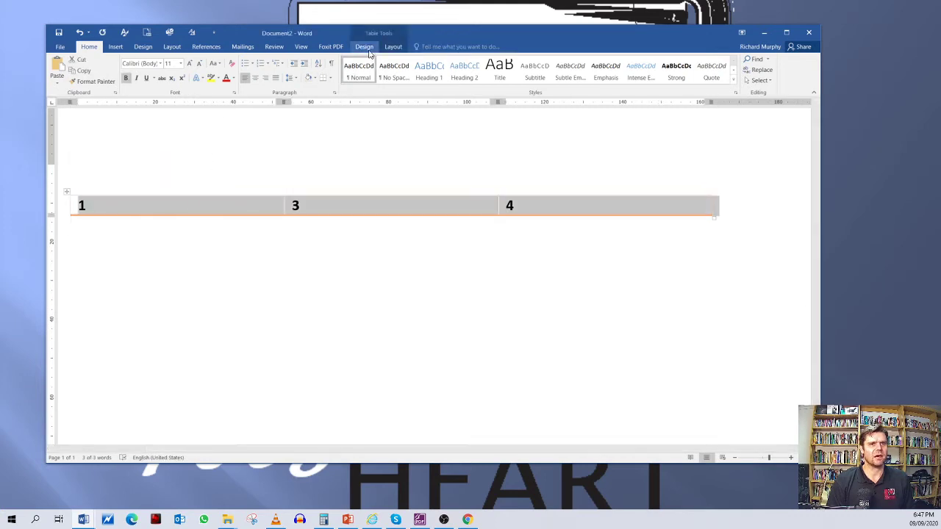
left_click(364, 48)
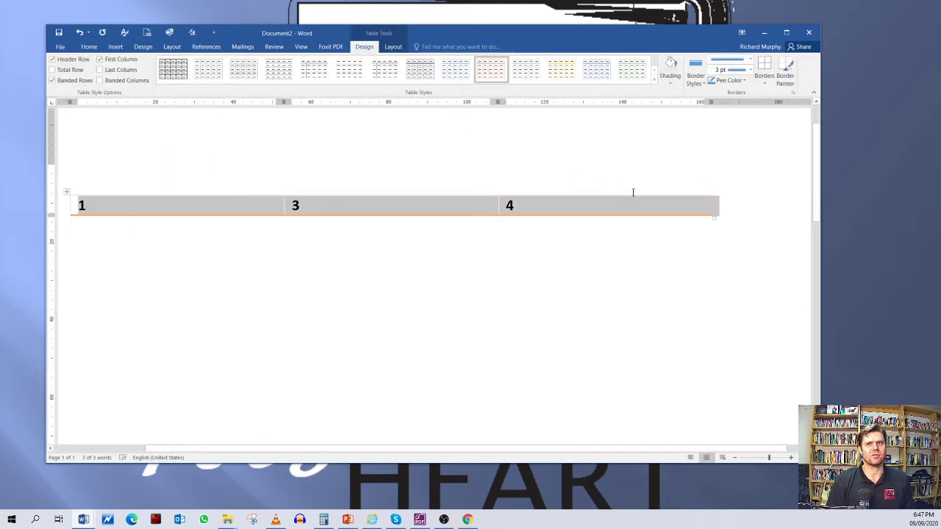
left_click(670, 87)
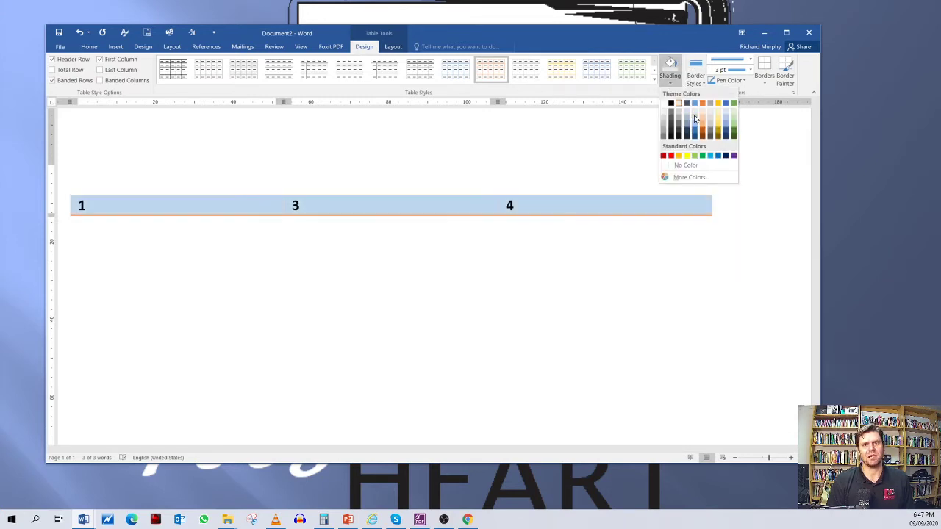
left_click(695, 116)
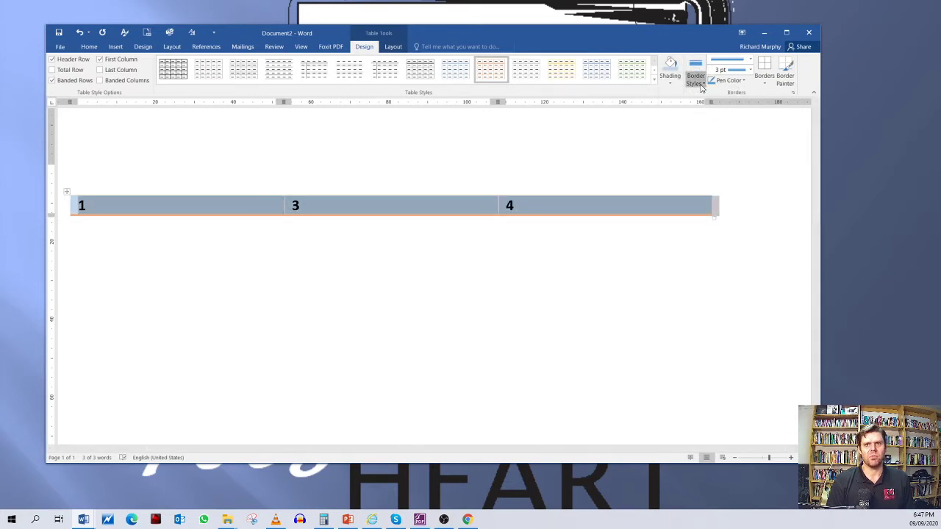
Step: Paint the recently used red 6 pt border along the top of the cell containing 4, and undo it along with the blue shading
left_click(701, 83)
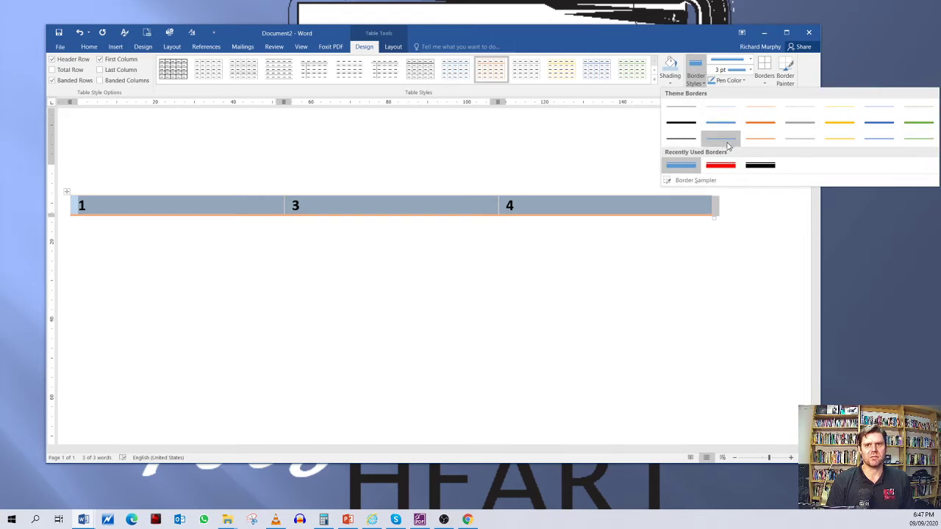
left_click(724, 169)
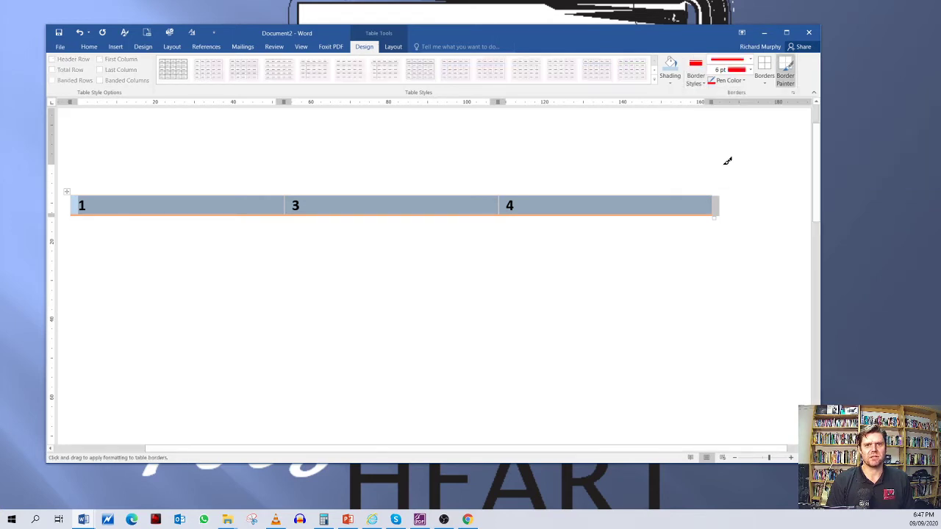
left_click(694, 193)
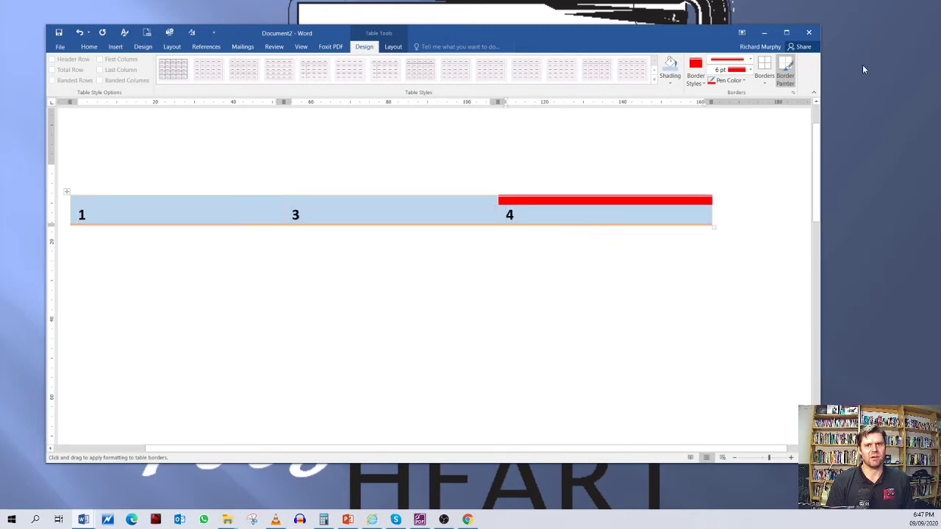
left_click(79, 33)
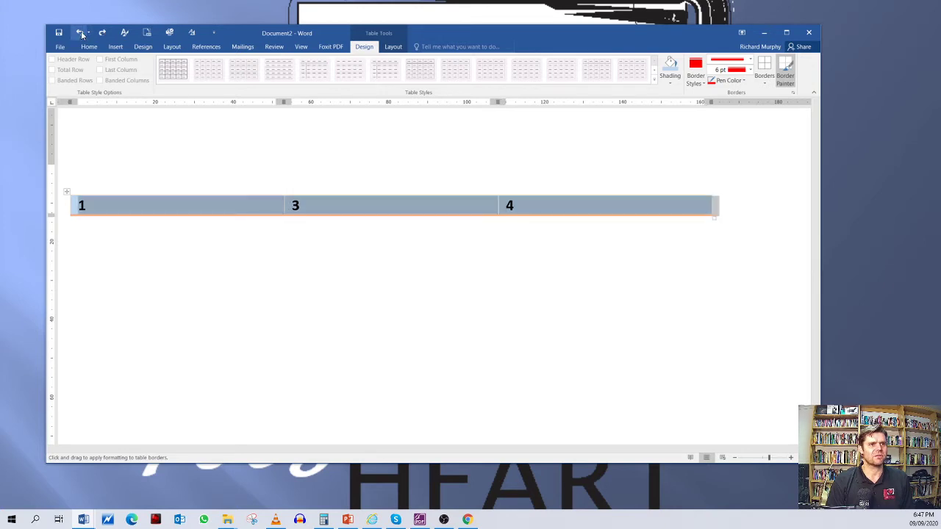
Step: Set the border pen to 3 pt and dark grey, and paint the bottom border of the cell containing 1
left_click(751, 70)
left_click(742, 114)
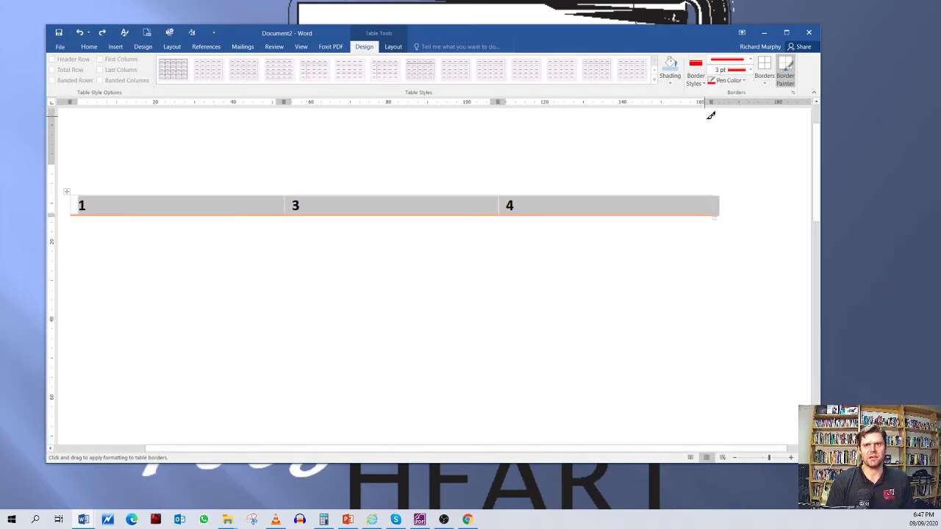
left_click(742, 81)
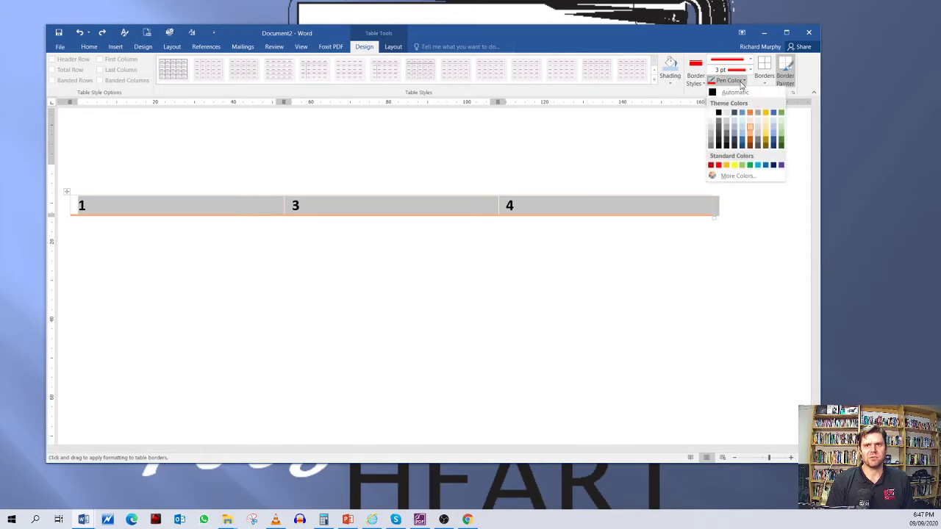
left_click(720, 131)
left_click(100, 216)
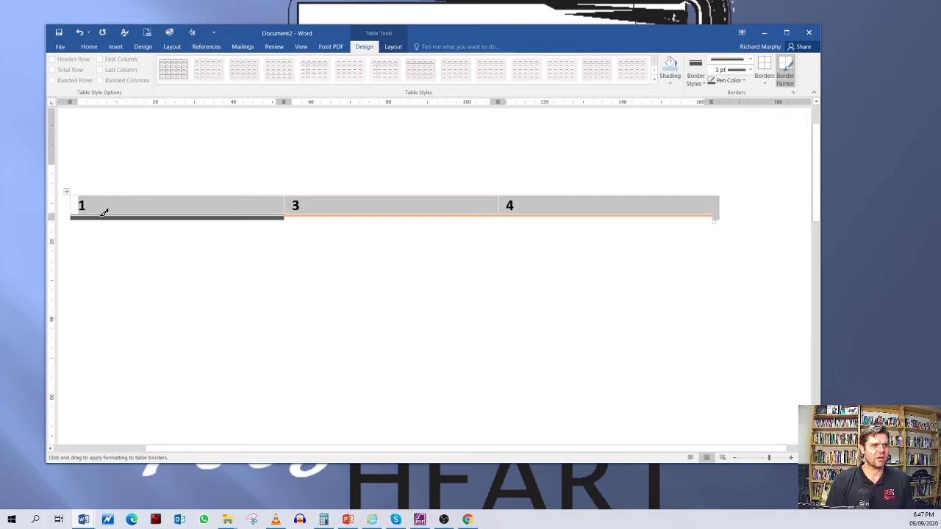
Step: Paint the bottom borders of the cells containing 3 and 4 with the dark grey 3 pt border
left_click(331, 214)
left_click(533, 214)
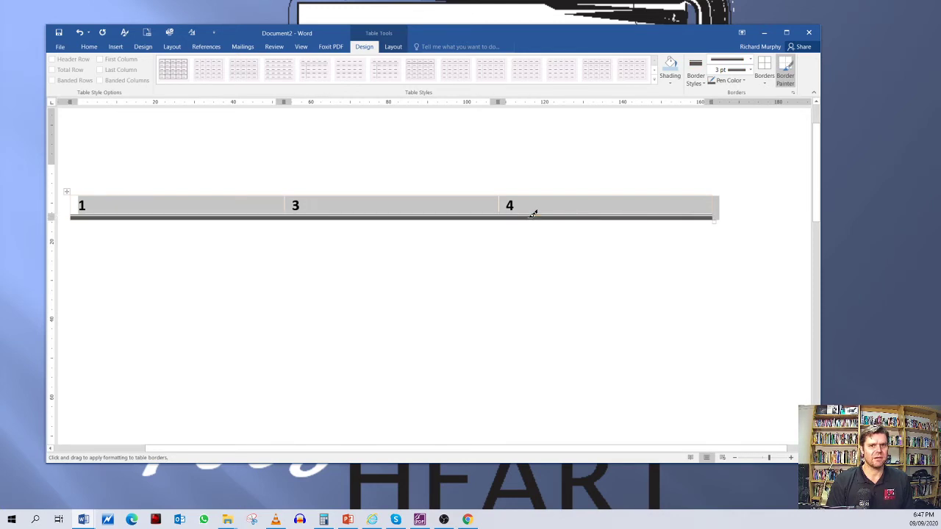
Step: Set the border pen color to standard yellow and paint the top borders of the cells containing 1, 3 and 4
left_click(744, 81)
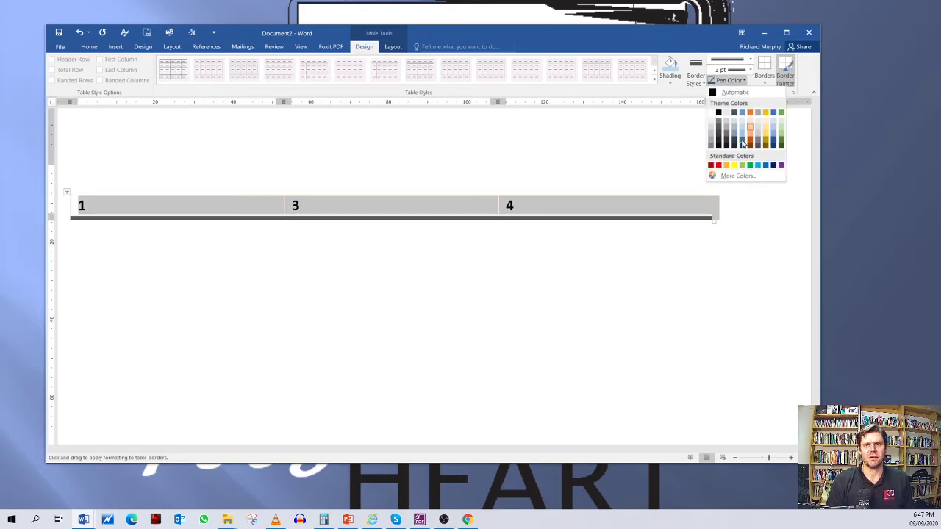
left_click(734, 165)
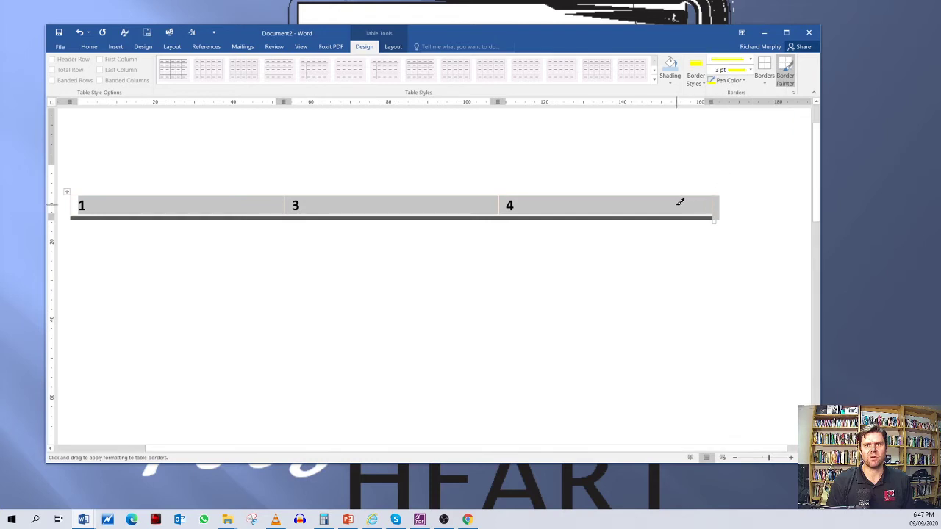
key("Escape")
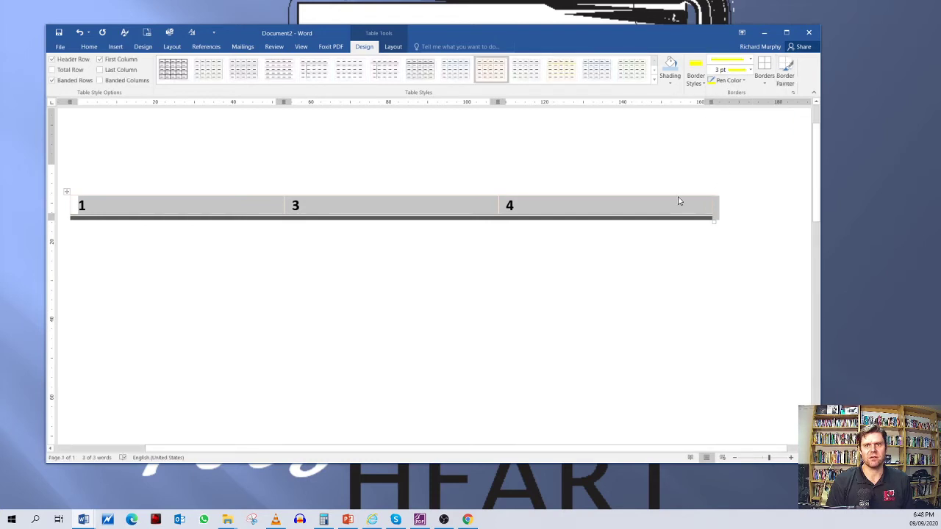
left_click(728, 80)
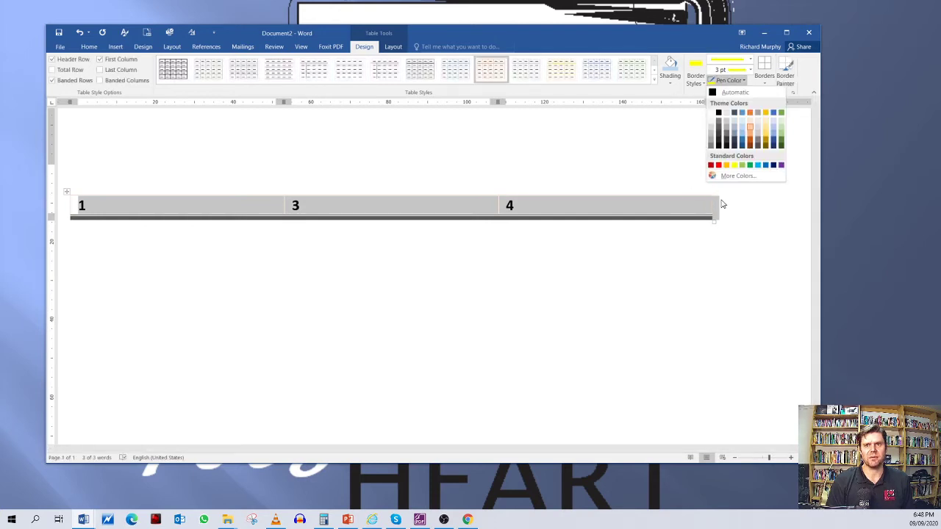
left_click(734, 166)
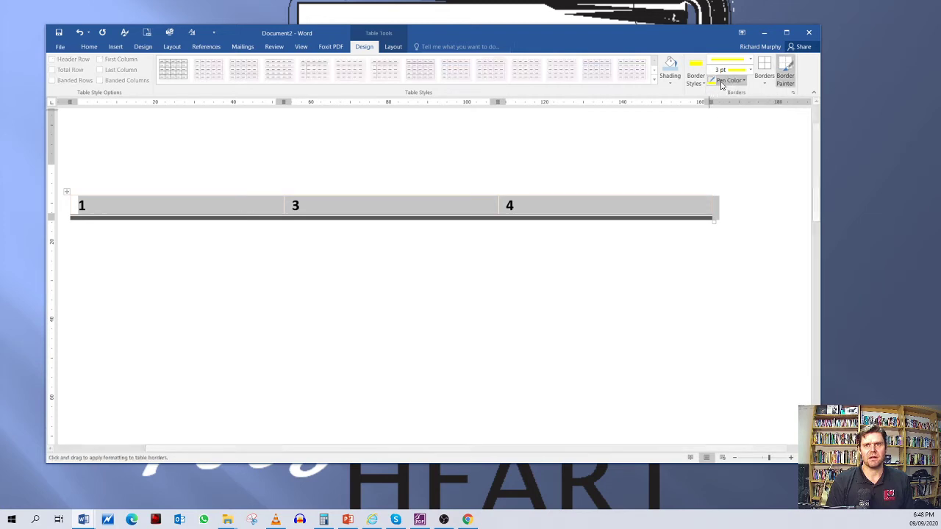
left_click(717, 206)
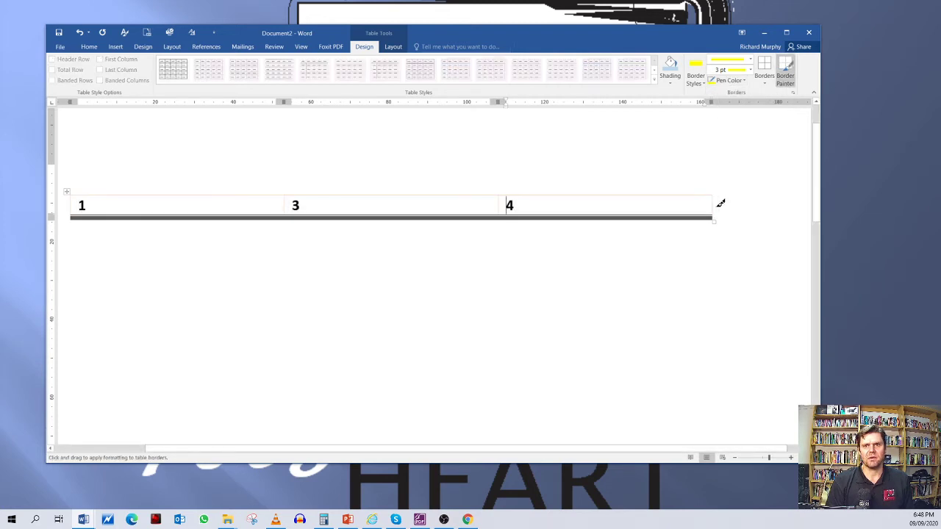
left_click(265, 192)
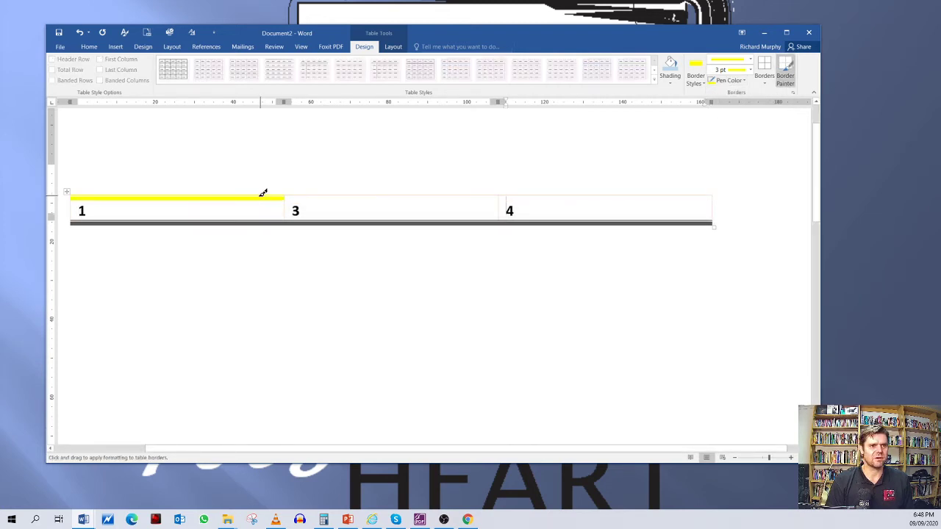
left_click(342, 194)
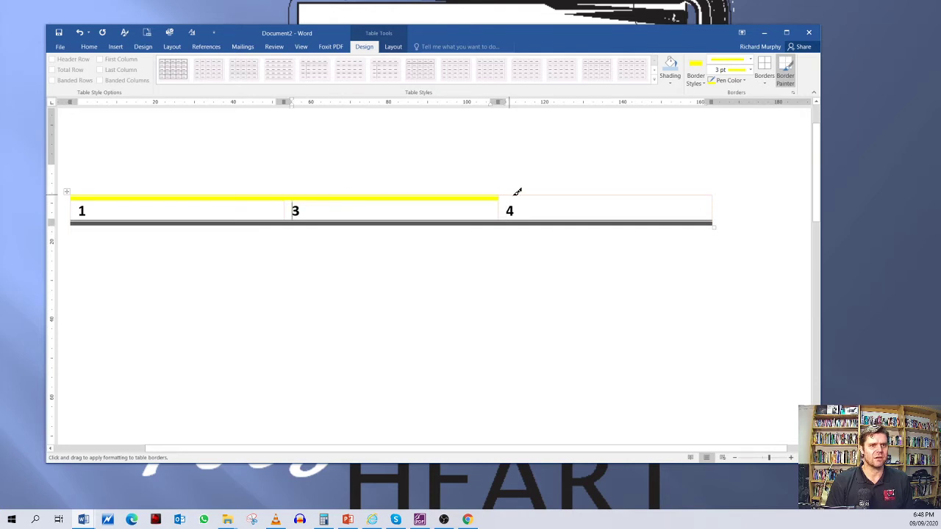
left_click(551, 195)
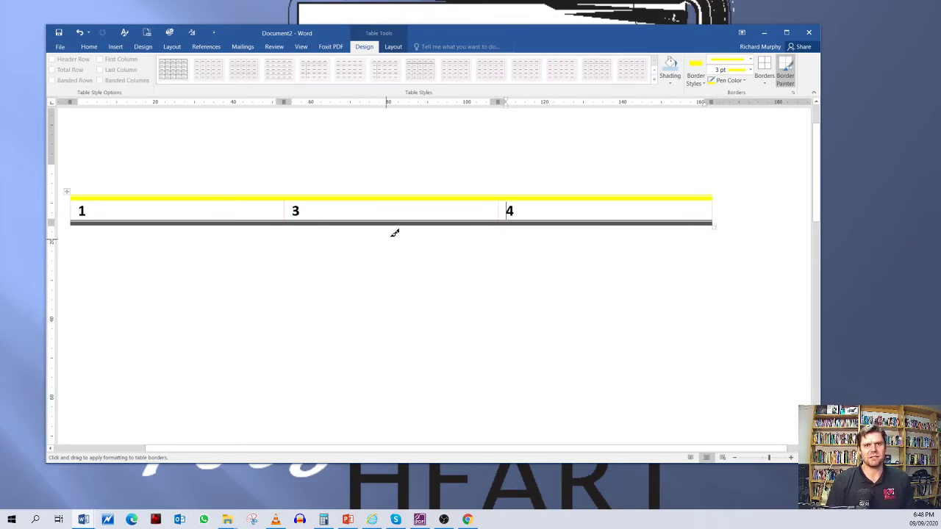
Step: Select the cell containing 4 with the Select Cell command, and clear the selection
scroll(278, 231, "down", 1)
scroll(273, 221, "up", 1)
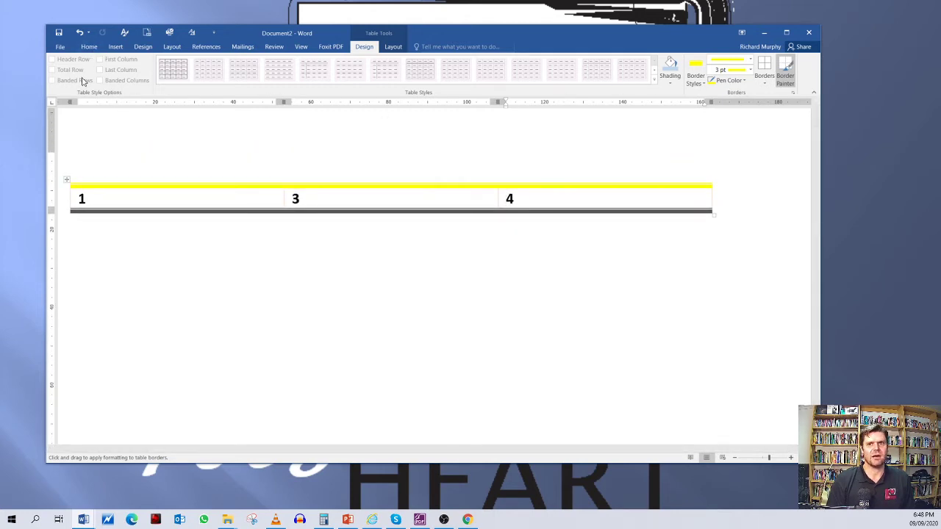
left_click(393, 47)
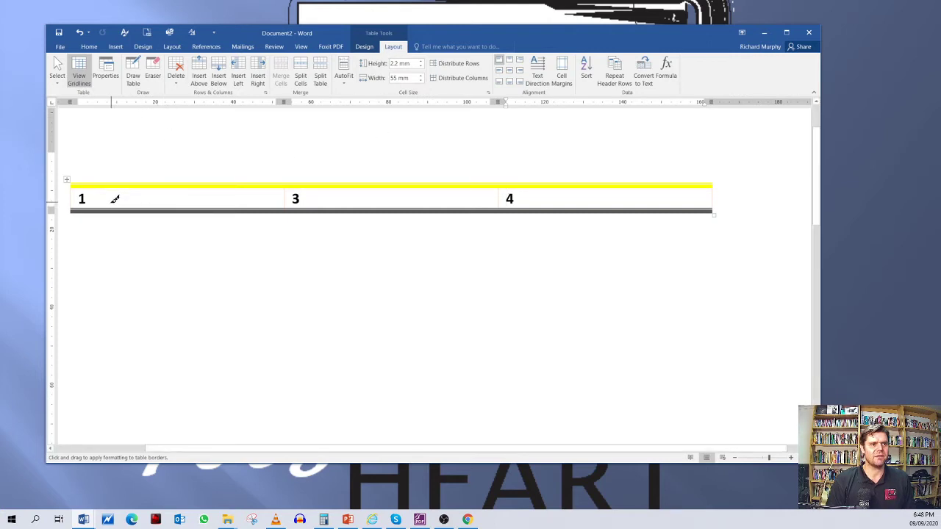
left_click(57, 68)
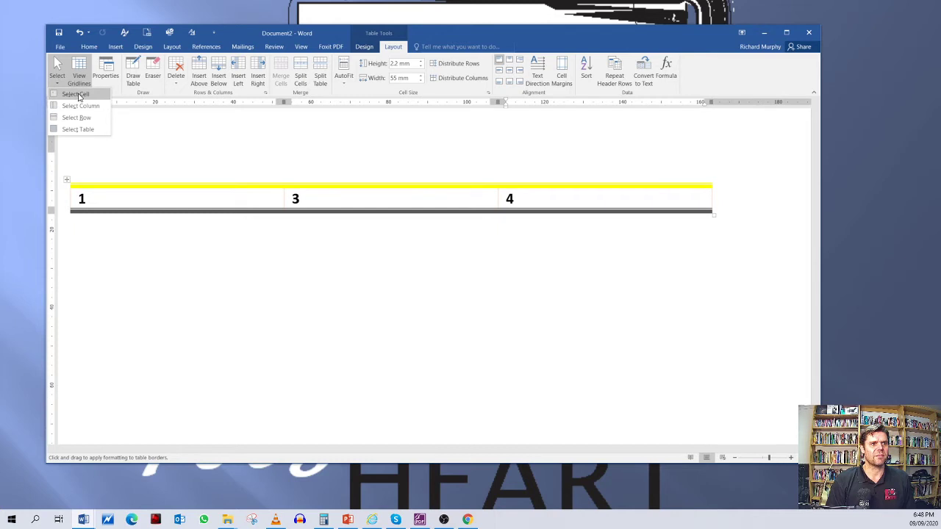
left_click(76, 94)
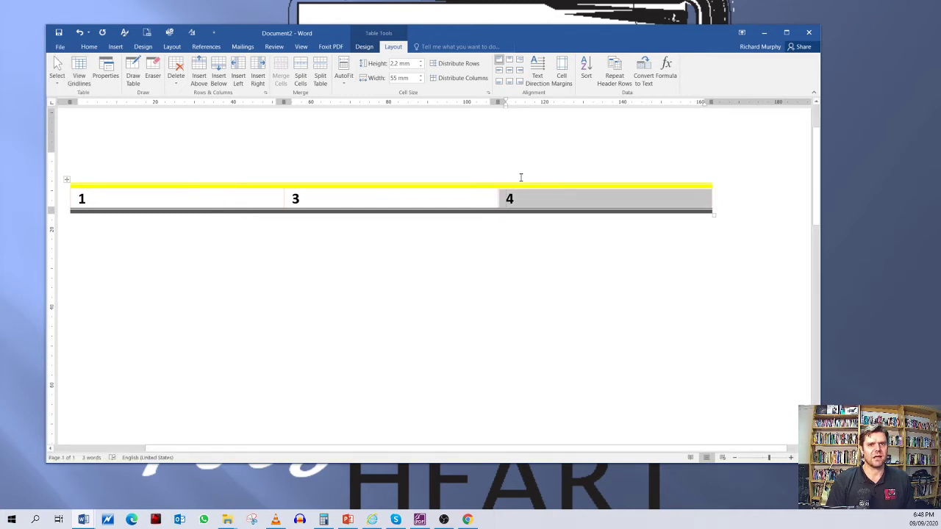
left_click(520, 177)
left_click(525, 195)
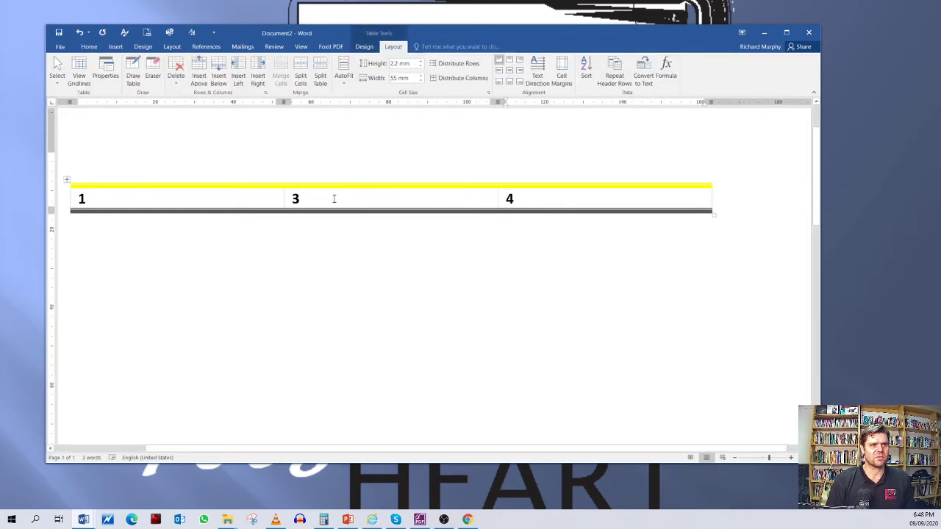
Step: Insert two blank rows above the row containing 1, 3 and 4, and six blank columns before the column containing 1
left_click(164, 200)
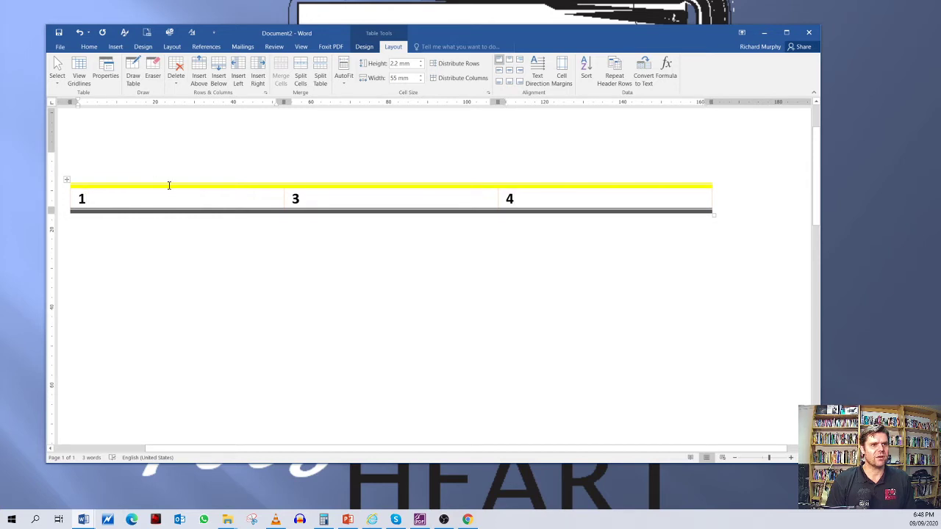
left_click(200, 64)
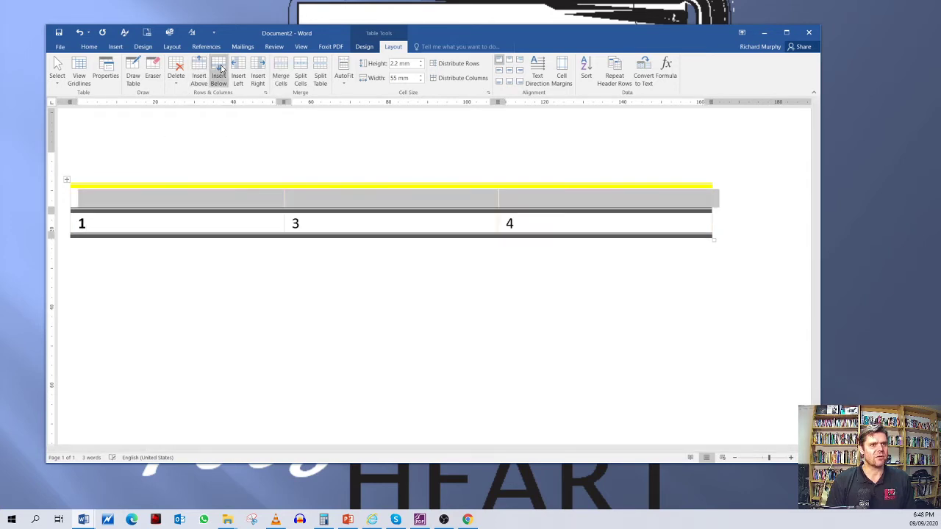
left_click(218, 67)
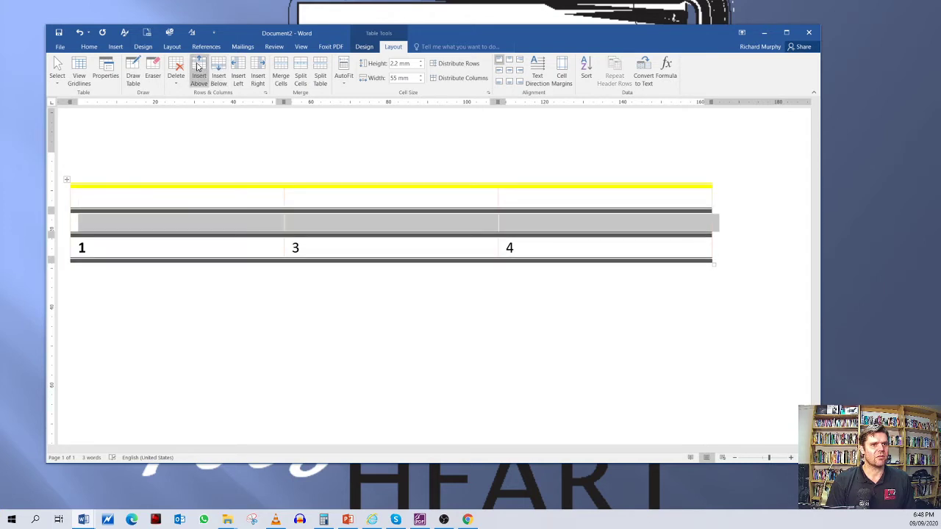
left_click(239, 68)
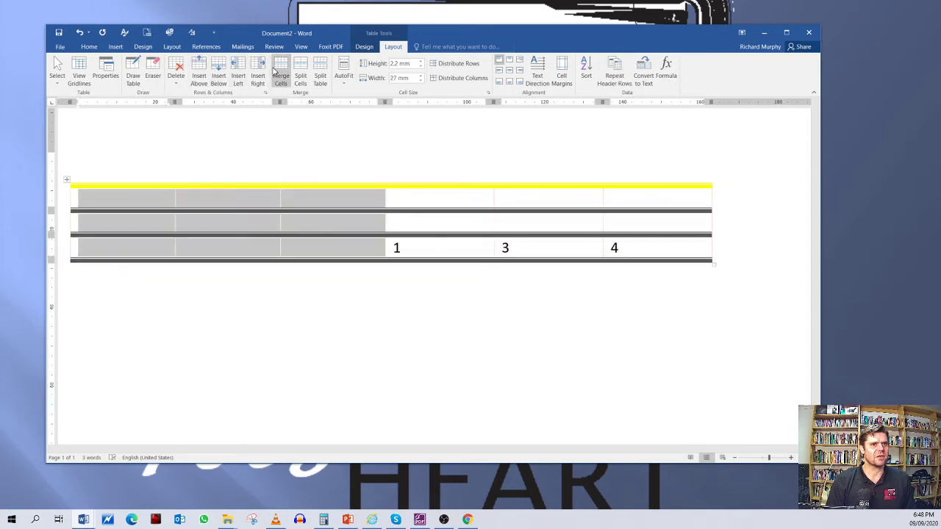
left_click(255, 68)
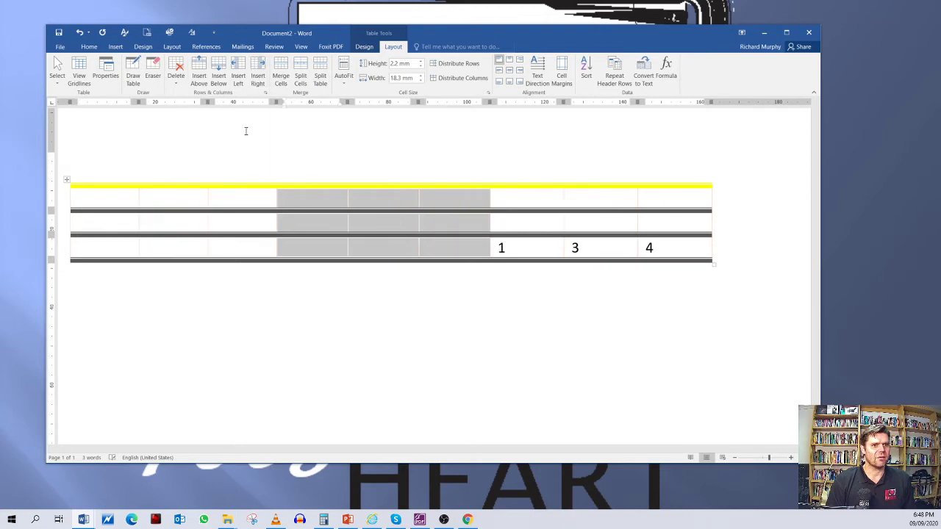
Step: Delete the top blank row of the table, starting from its first cell
left_click(71, 186)
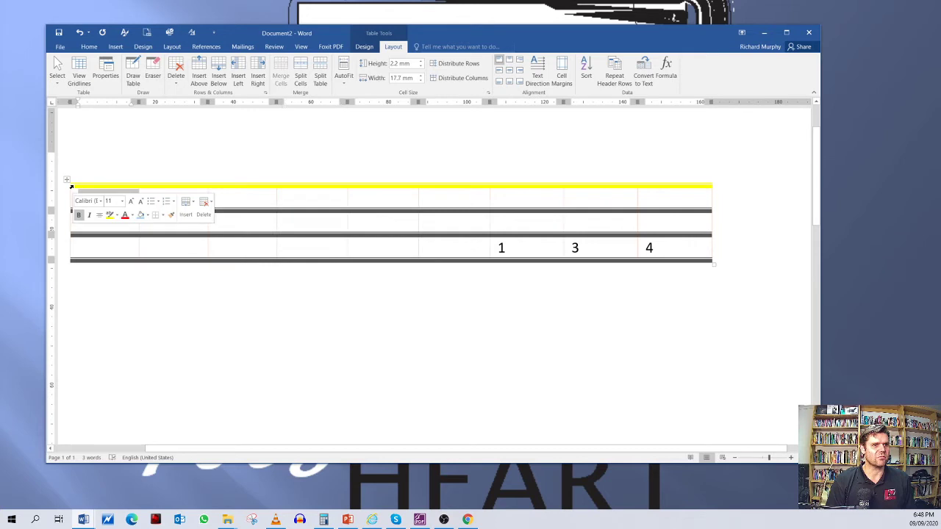
left_click(176, 88)
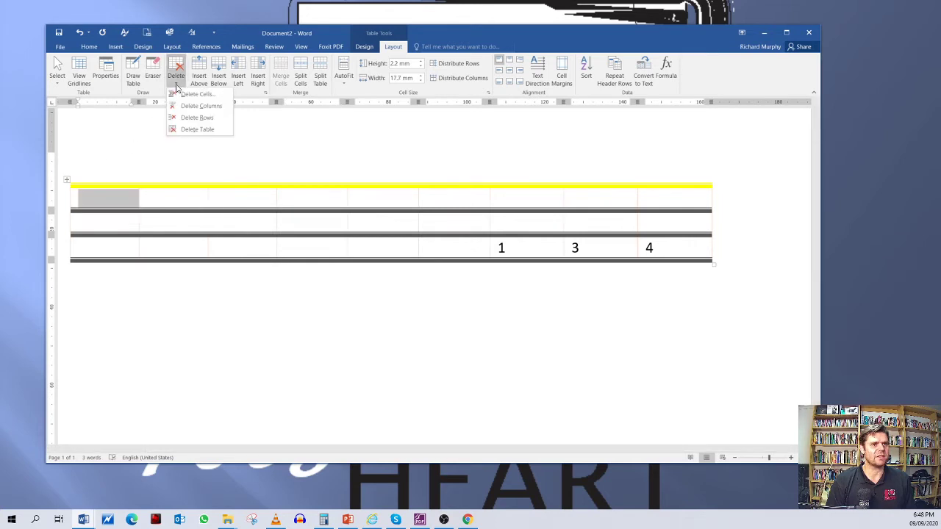
left_click(197, 118)
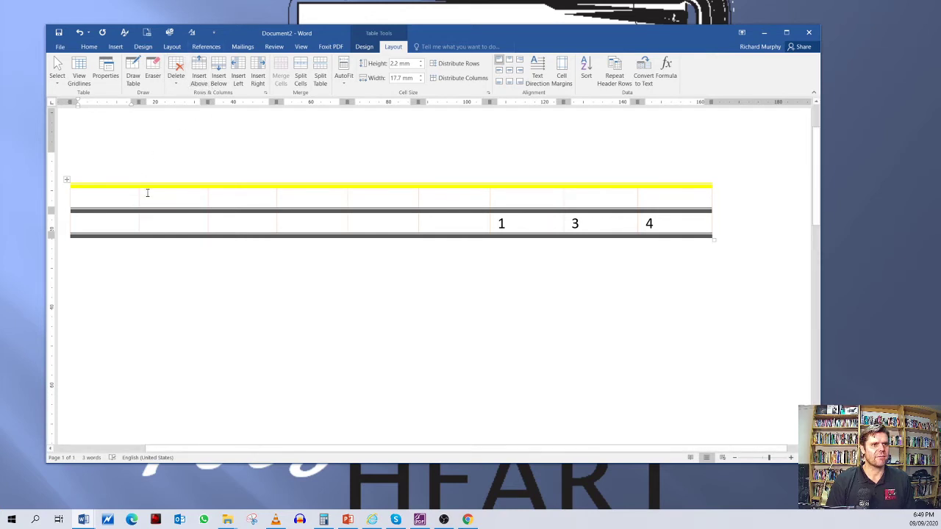
Step: Examine the context menu options for the first blank cell and for the cell containing 1
right_click(106, 195)
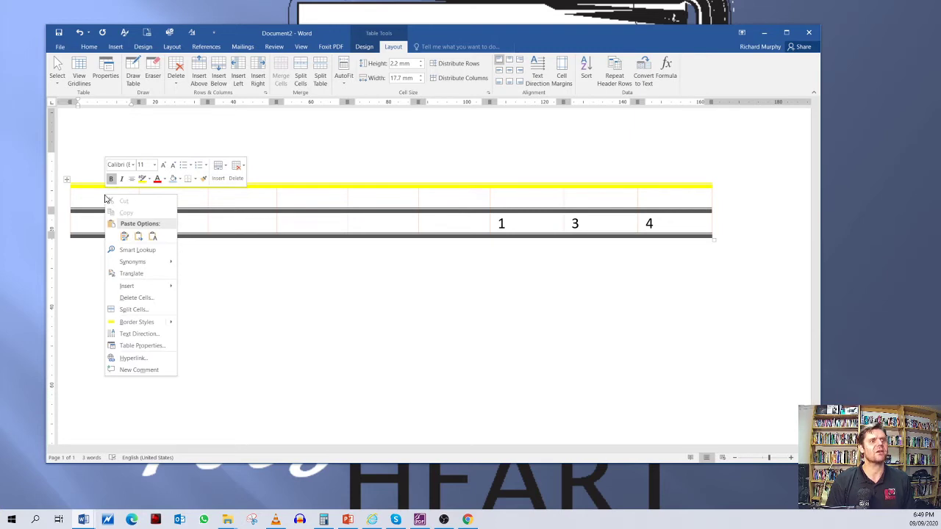
mouse_move(170, 292)
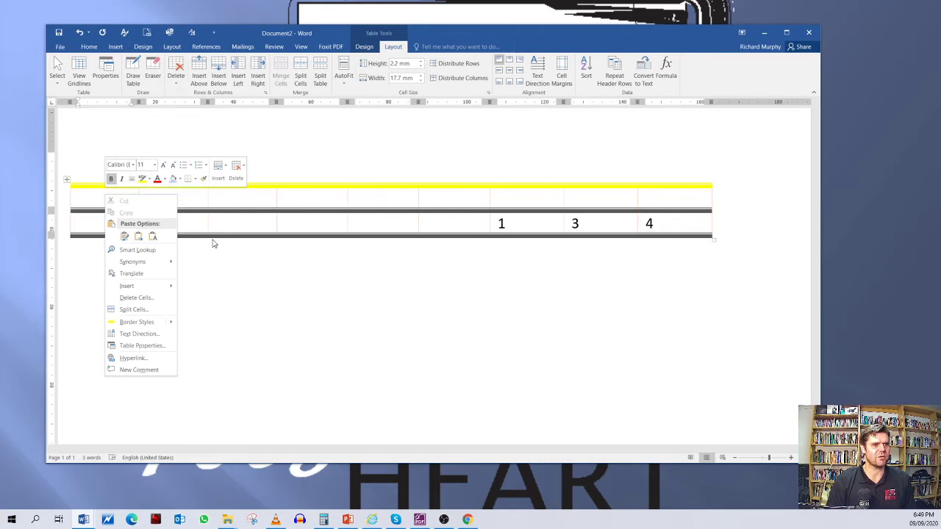
left_click(265, 241)
left_click(509, 225)
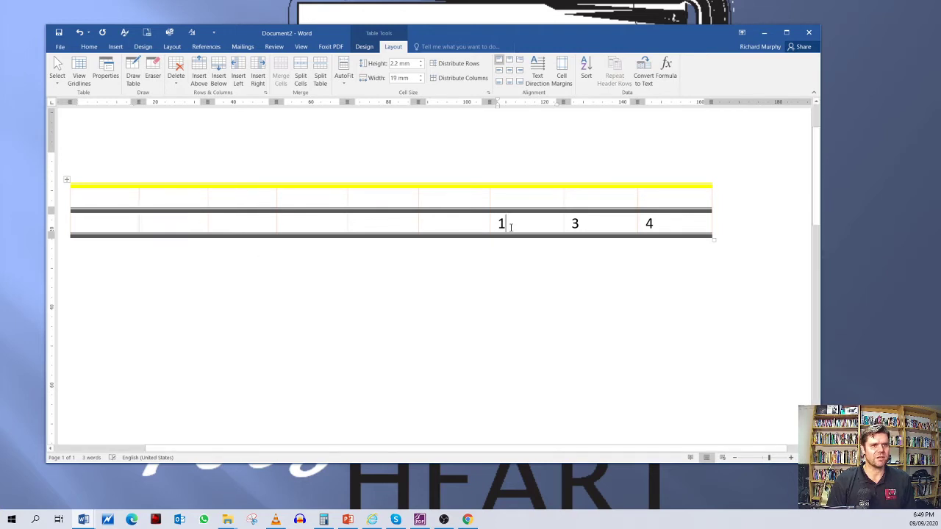
right_click(503, 225)
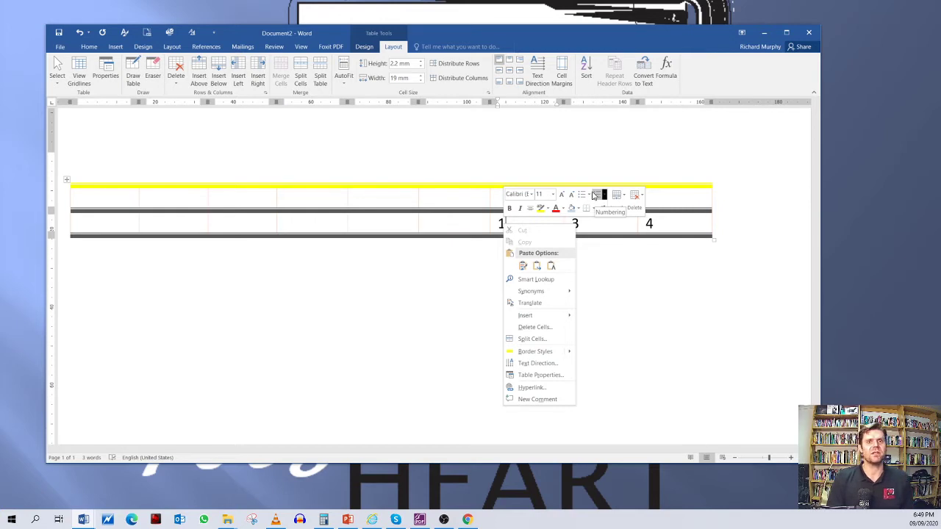
left_click(530, 209)
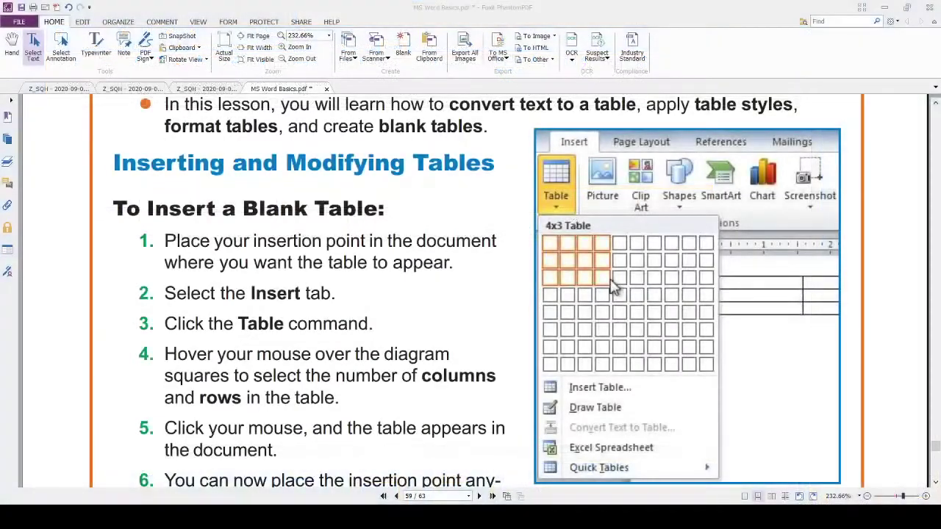
Step: Review the PDF lesson instructions for inserting a blank table and converting existing text to a table
scroll(470, 294, "up", 2)
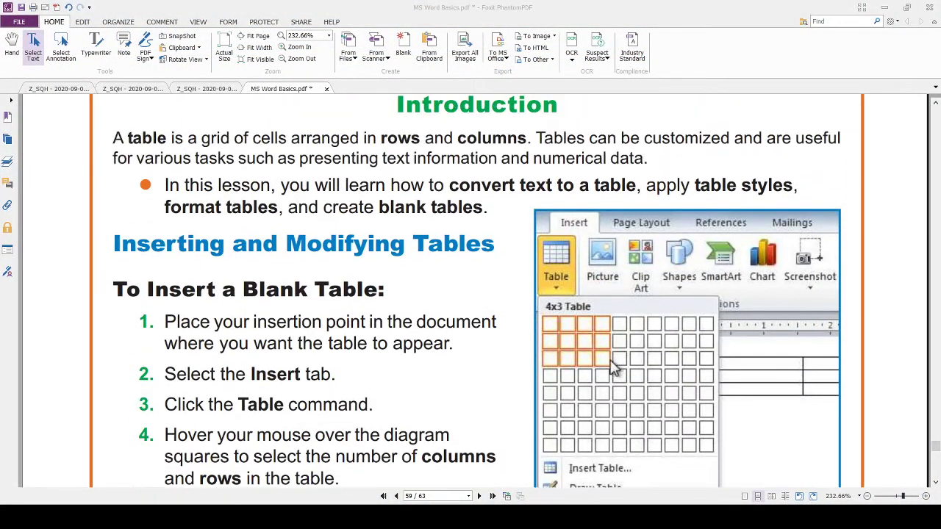
scroll(477, 293, "down", 4)
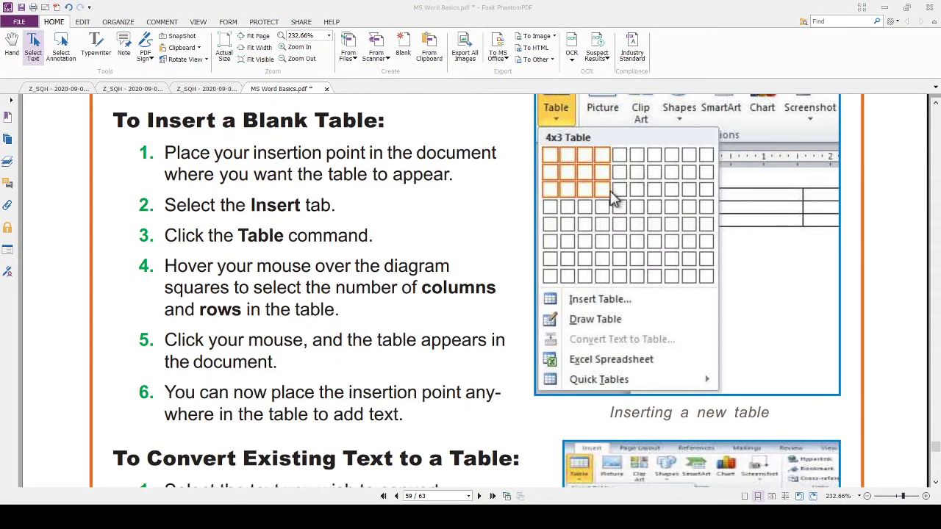
scroll(487, 291, "down", 7)
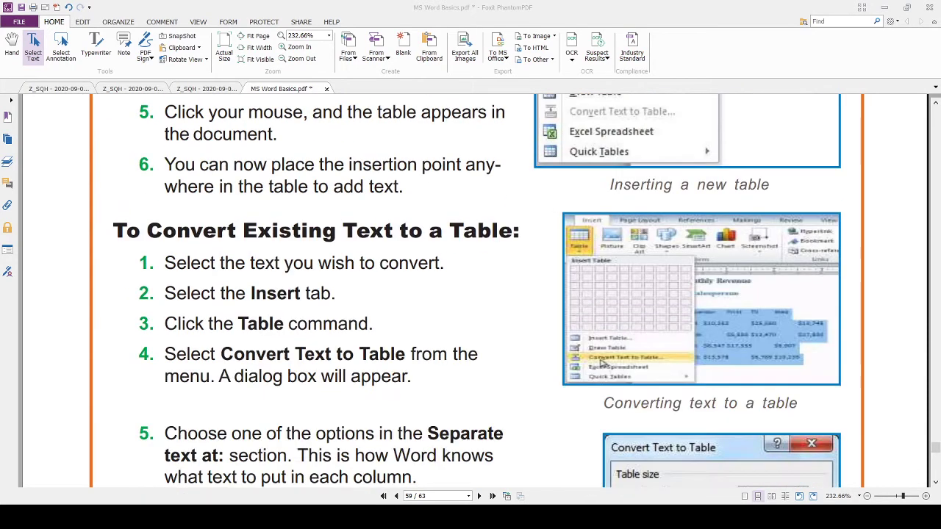
scroll(477, 291, "down", 2)
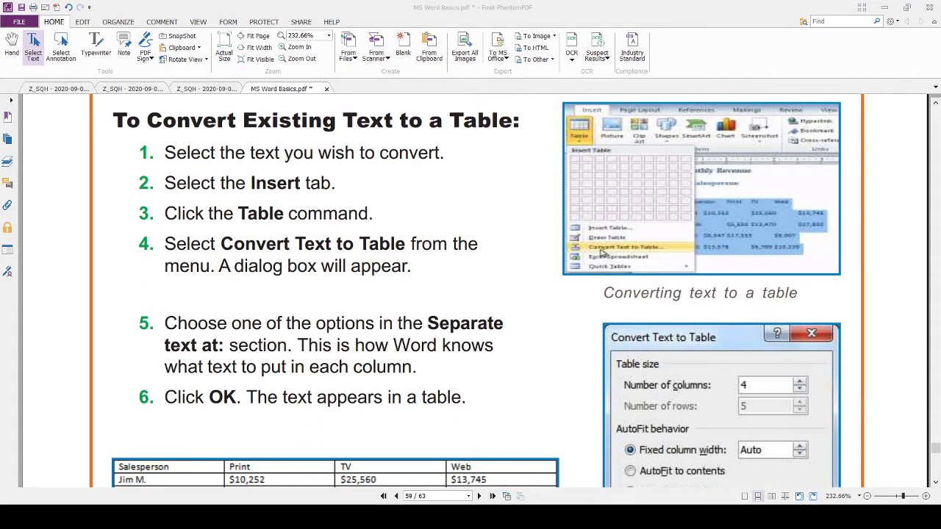
scroll(477, 291, "down", 1)
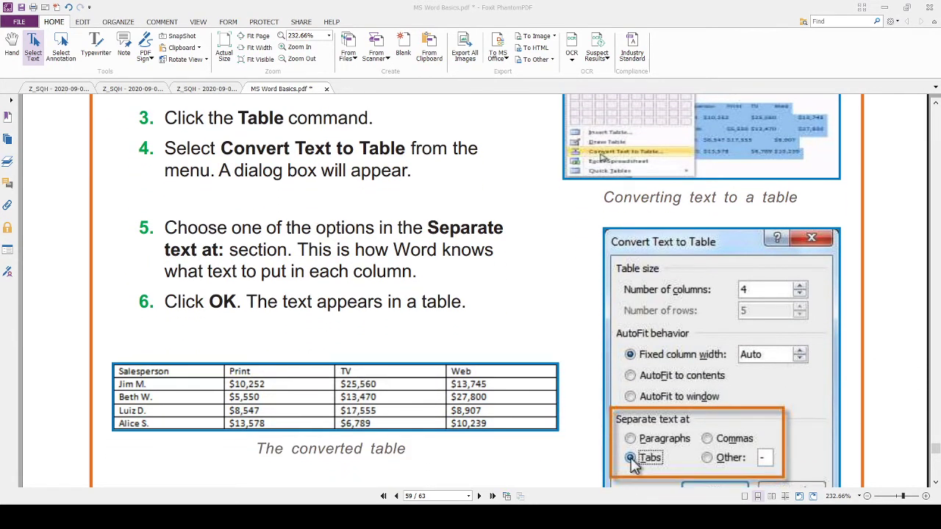
scroll(486, 291, "down", 1)
scroll(476, 290, "down", 2)
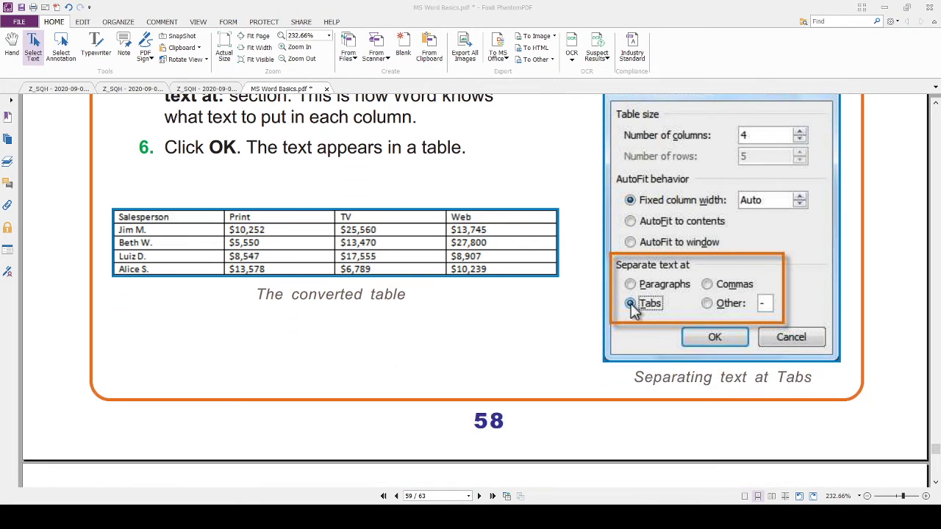
Step: Read the lesson instructions for adding a row above an existing row and for adding a column
scroll(476, 291, "down", 8)
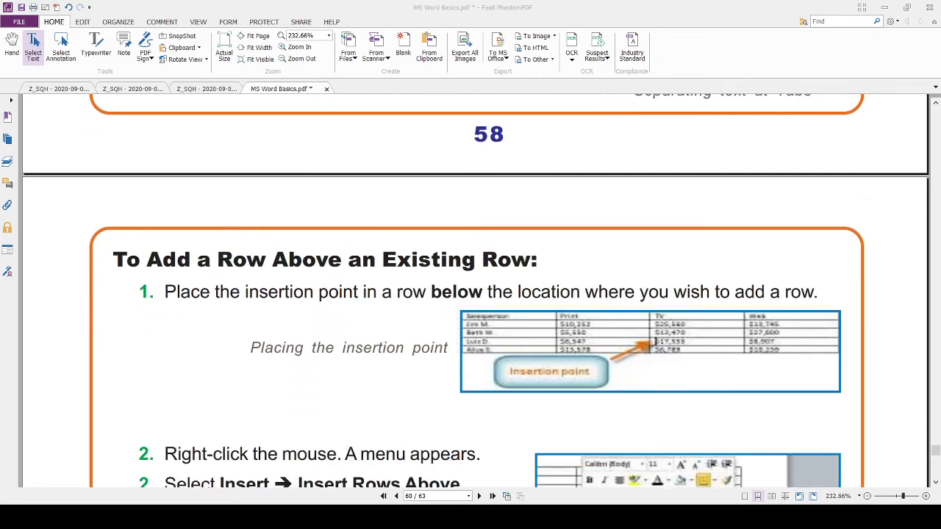
scroll(476, 291, "down", 1)
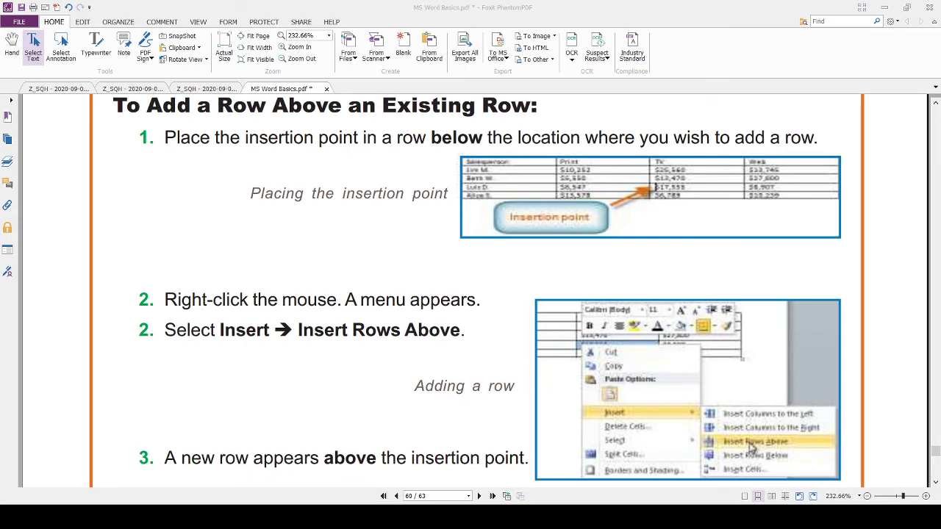
scroll(476, 291, "down", 7)
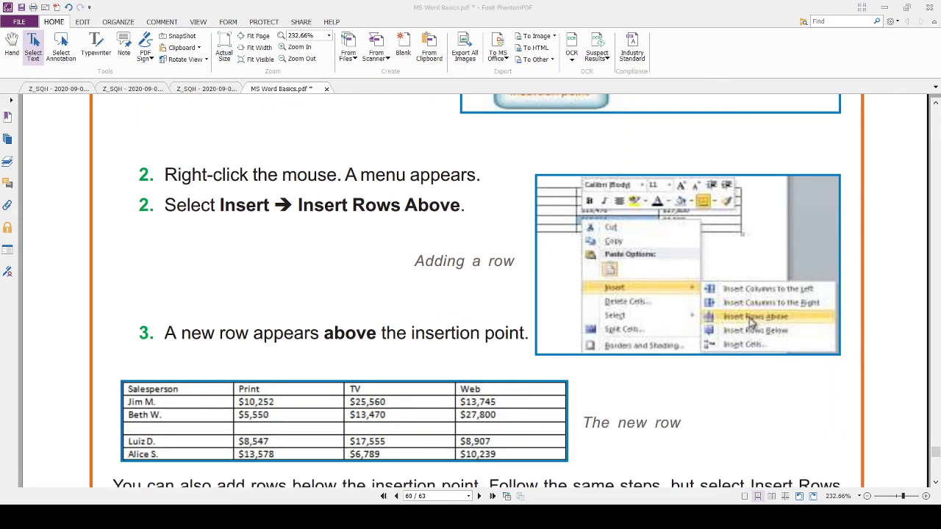
scroll(475, 290, "down", 3)
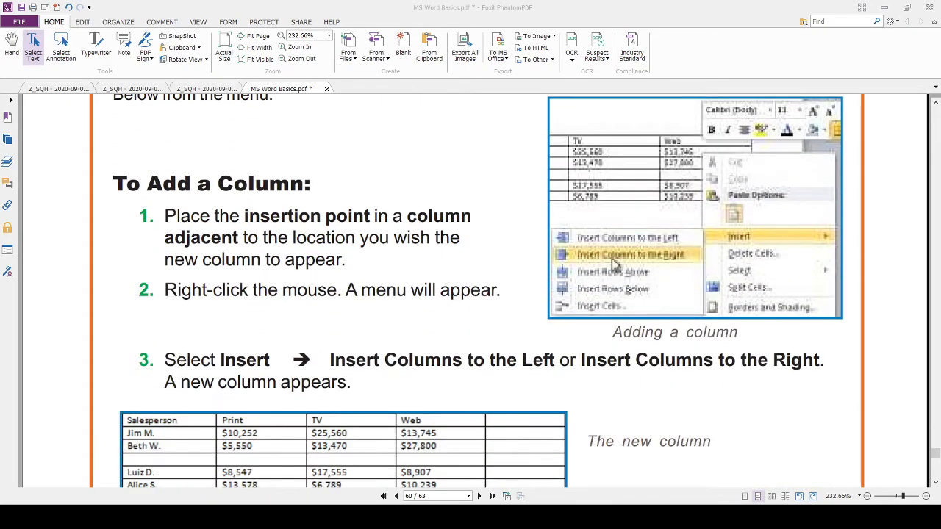
scroll(475, 290, "down", 1)
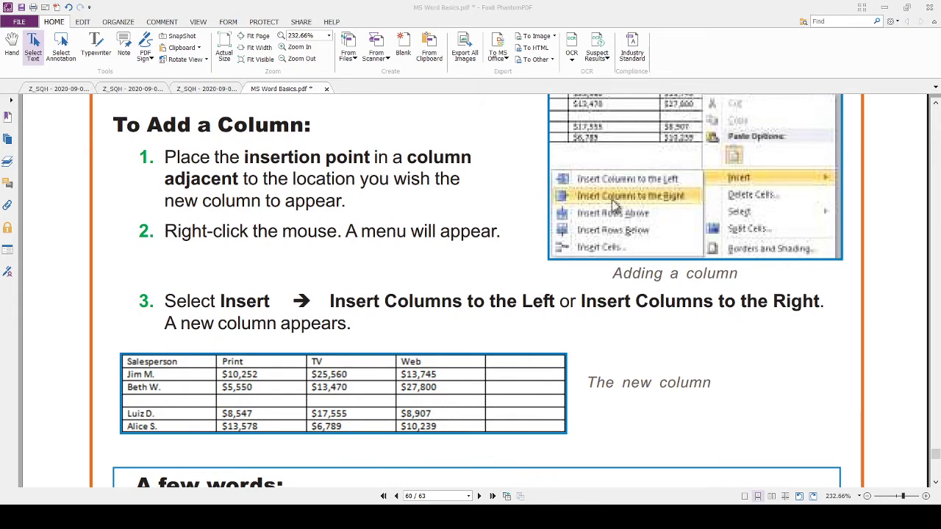
Step: Read the lesson instructions for deleting a row or column and for applying a table style
scroll(476, 290, "down", 6)
scroll(476, 290, "down", 6)
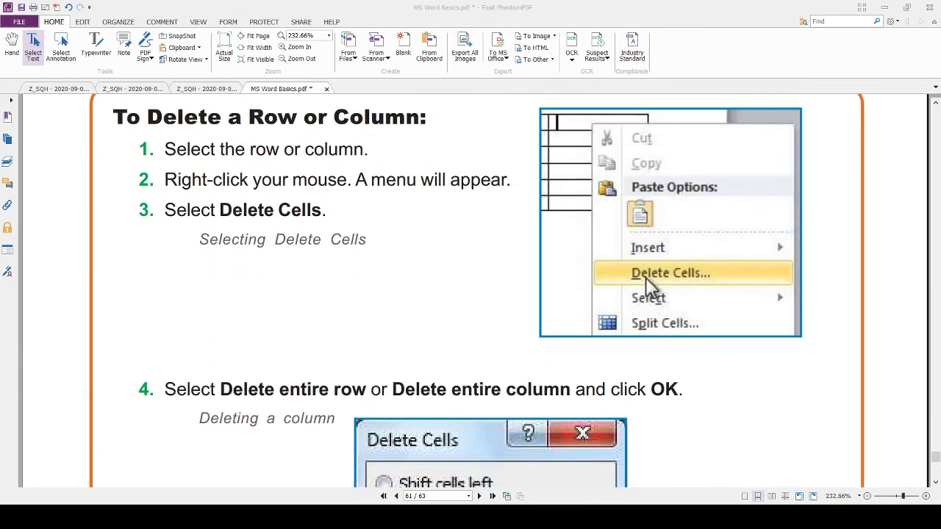
scroll(476, 291, "down", 4)
scroll(476, 290, "down", 4)
scroll(476, 290, "down", 3)
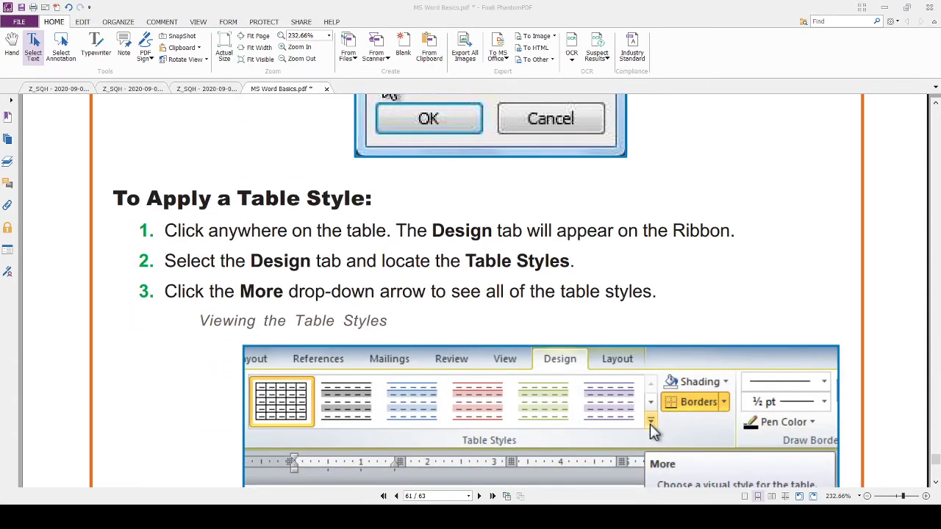
scroll(475, 290, "down", 9)
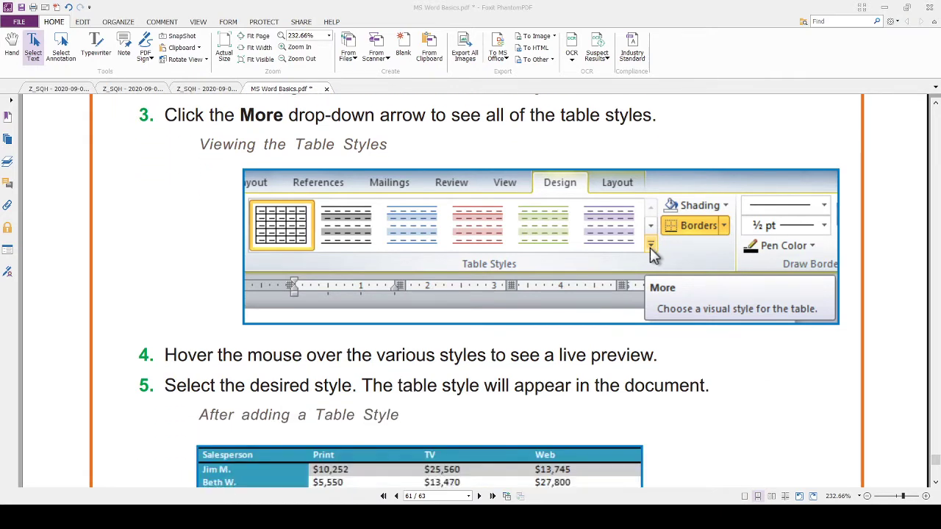
Step: Read the lesson instructions for changing the Table Style Options and adding borders to a table
scroll(475, 290, "down", 4)
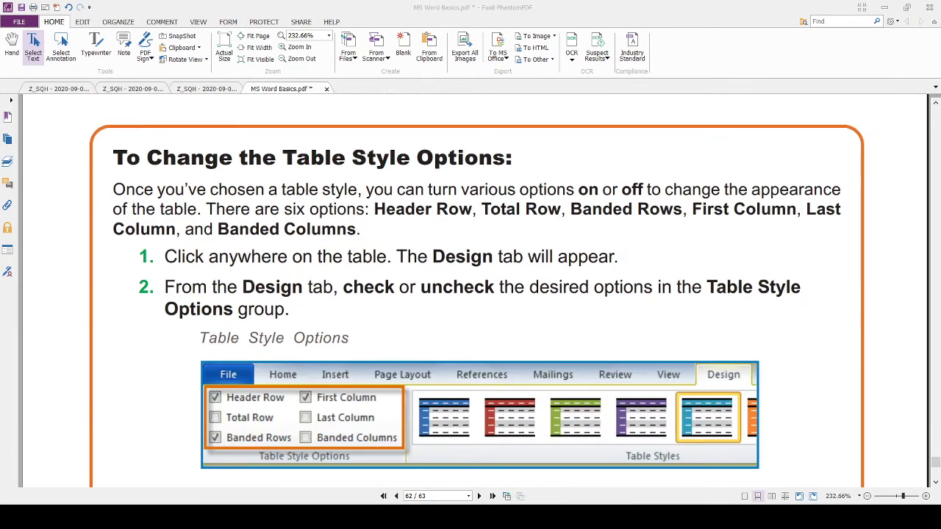
scroll(476, 291, "down", 1)
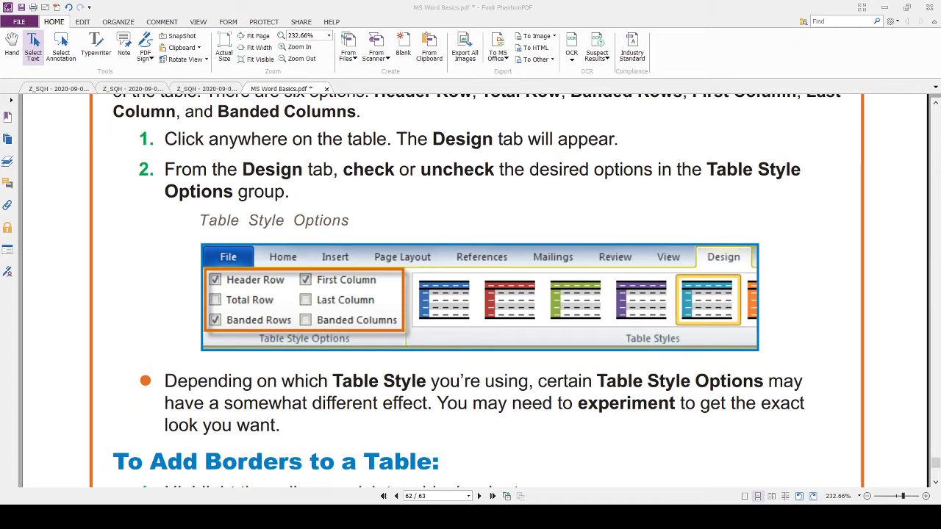
scroll(476, 290, "down", 5)
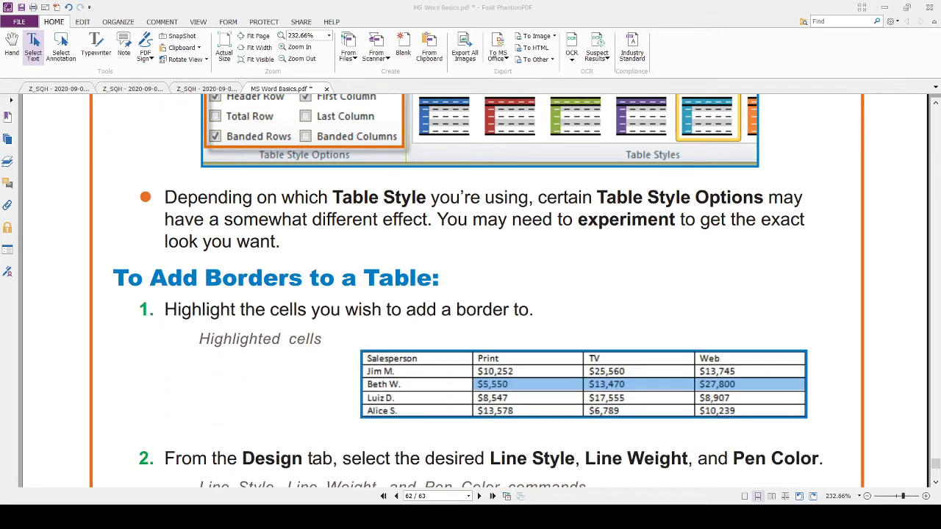
scroll(476, 290, "down", 5)
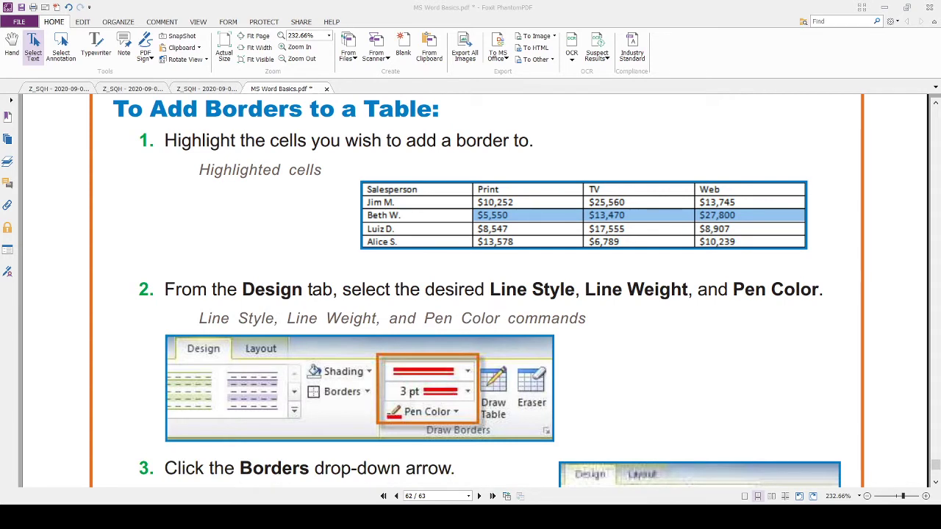
scroll(476, 291, "down", 4)
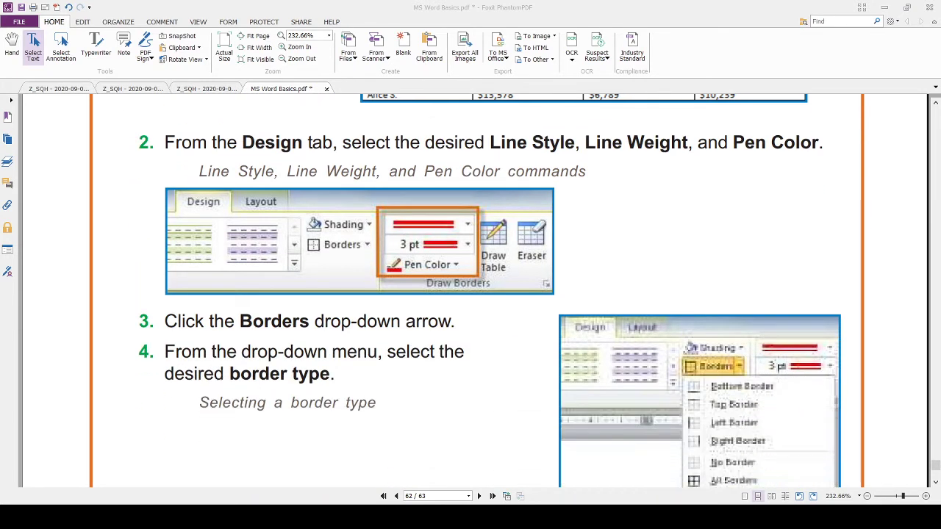